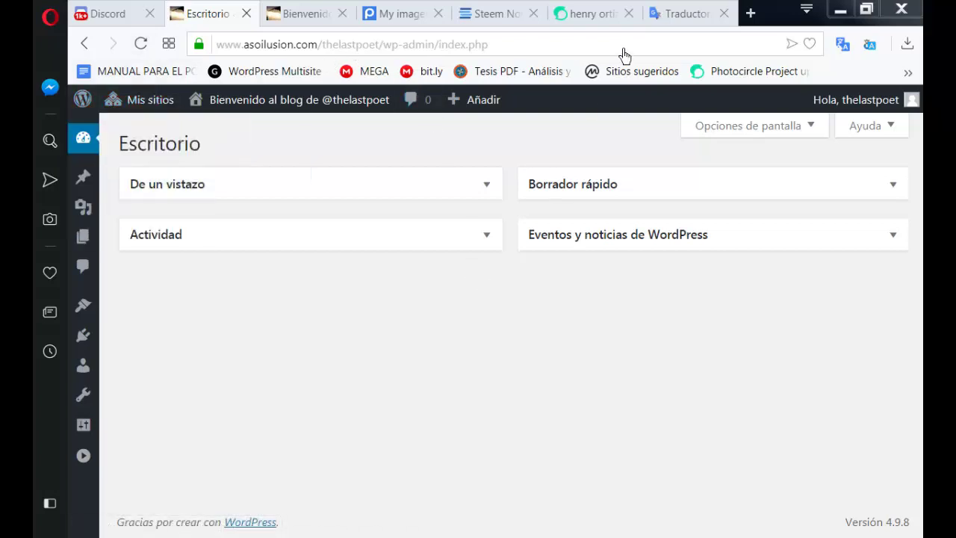
# Show the Steemit profile page and highlight the steemit.com/ part of its address in front of the username
pyautogui.click(596, 14)
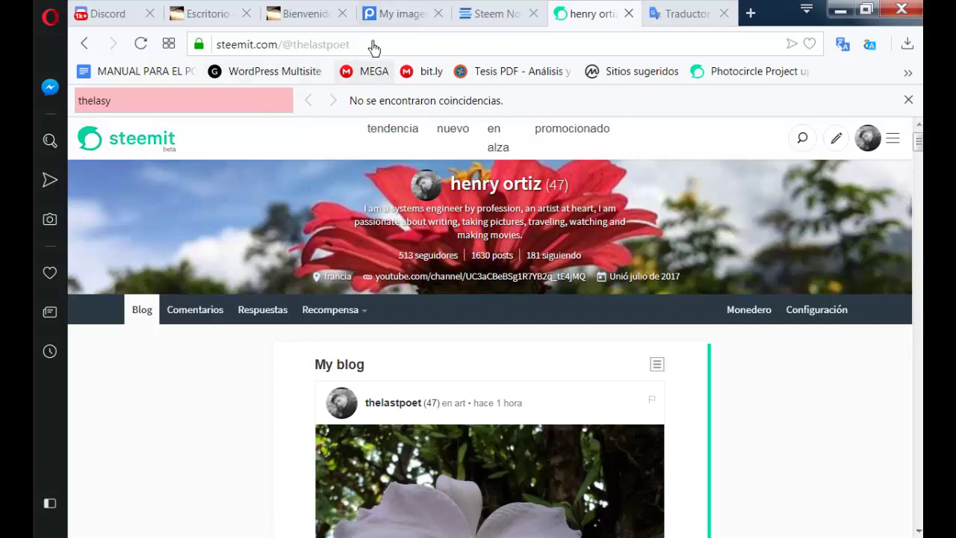
pyautogui.click(296, 52)
pyautogui.moveTo(294, 52); pyautogui.dragTo(213, 55)
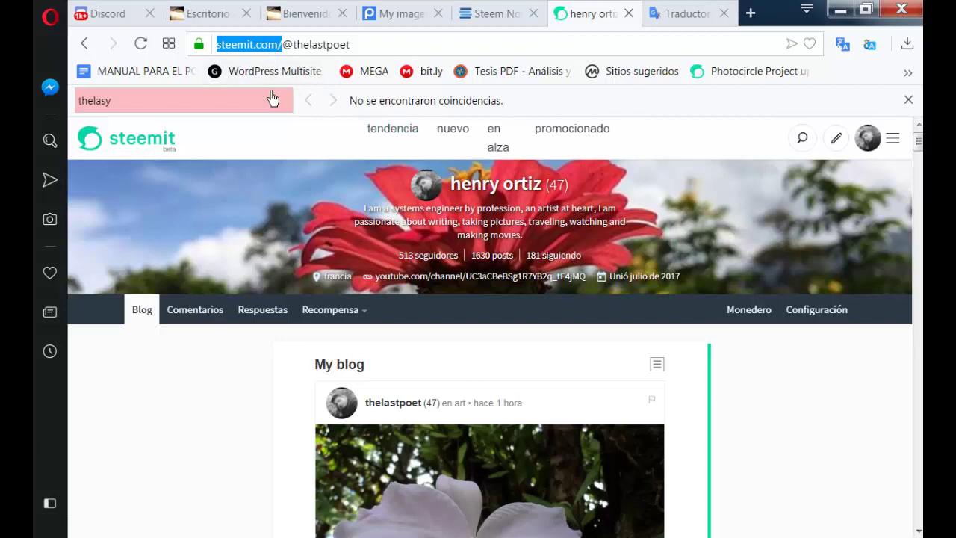
# Go from the WordPress dashboard to the public blog page and browse its list of latest entries
pyautogui.click(212, 12)
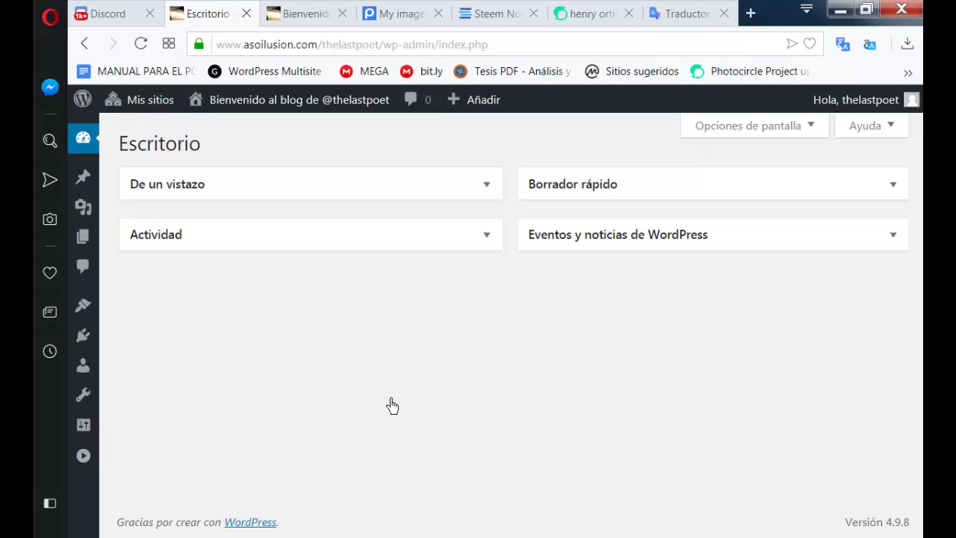
pyautogui.click(303, 17)
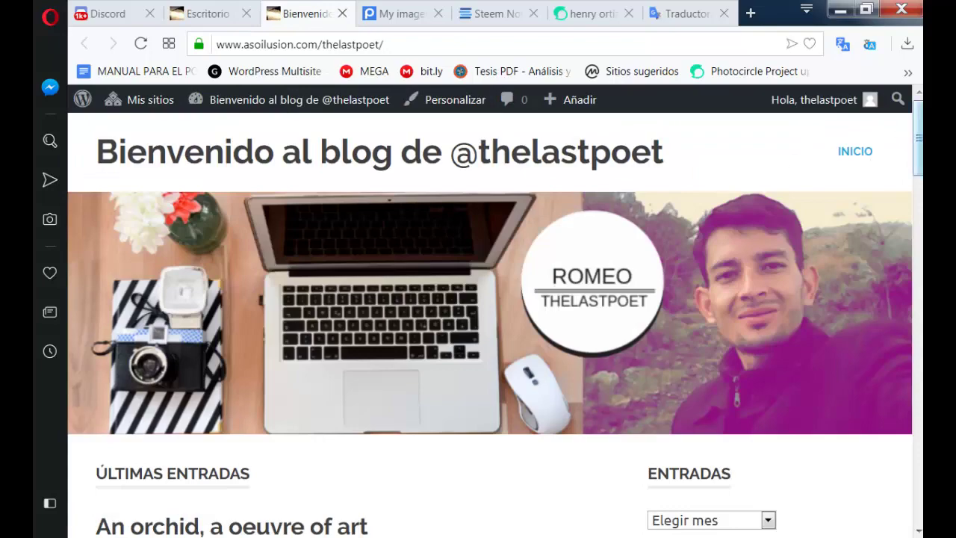
pyautogui.scroll(-15, 904, 355)
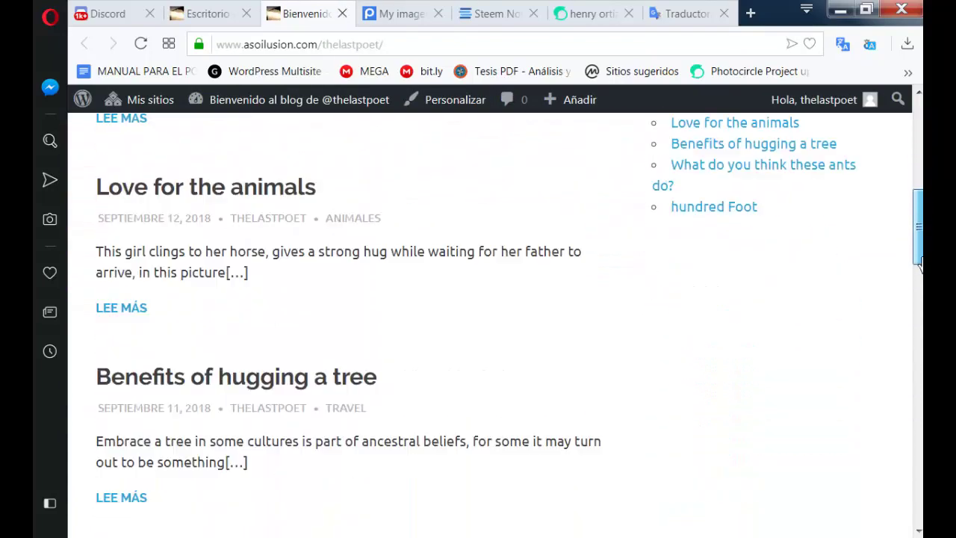
pyautogui.moveTo(905, 355); pyautogui.dragTo(898, 135)
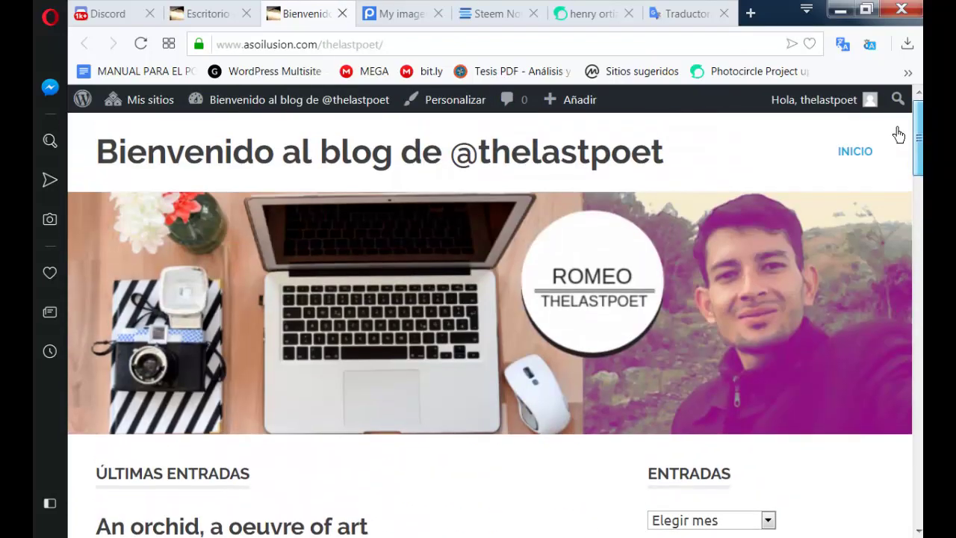
# Look up the blog's wp-login.php address in a new browser tab, then return to the WordPress dashboard
pyautogui.click(222, 16)
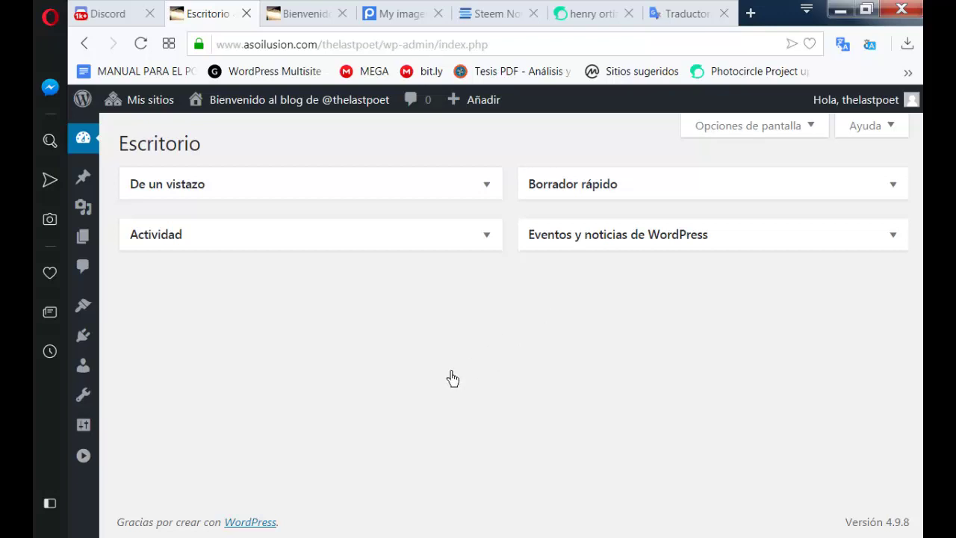
pyautogui.click(768, 25)
pyautogui.write('w')
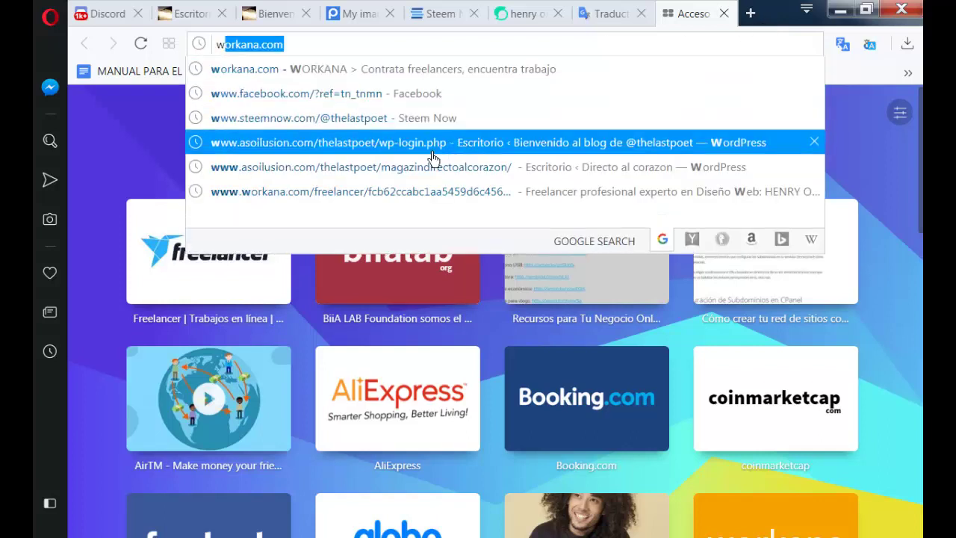
pyautogui.click(273, 15)
pyautogui.click(204, 17)
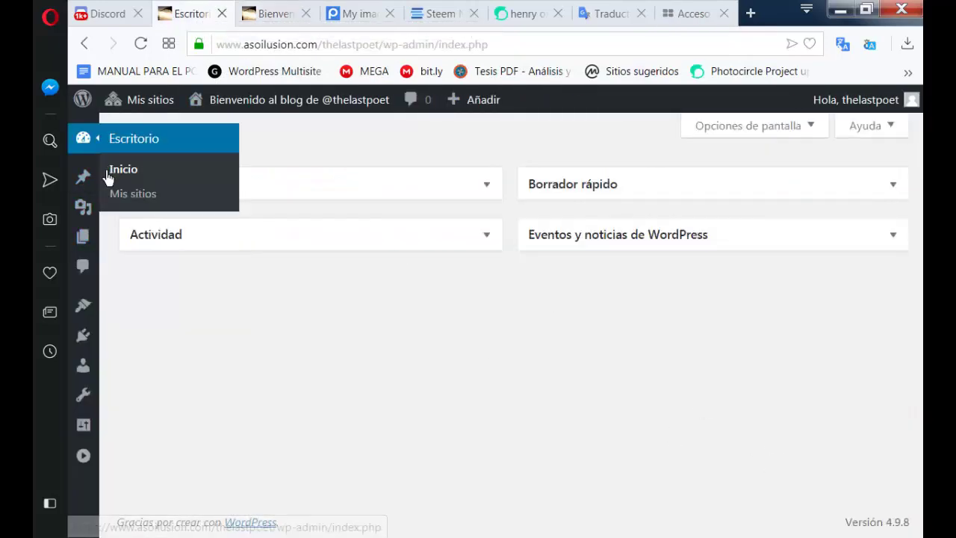
# Review the dashboard's Escritorio, Entradas, Medios, Páginas, Comentarios and Apariencia sections, comparing them with the public blog page
pyautogui.moveTo(96, 148)
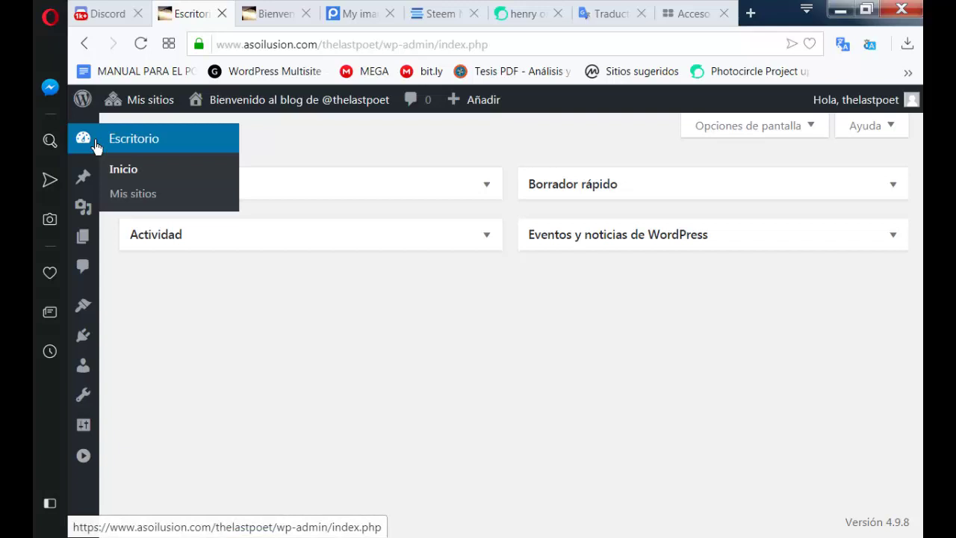
pyautogui.moveTo(91, 186)
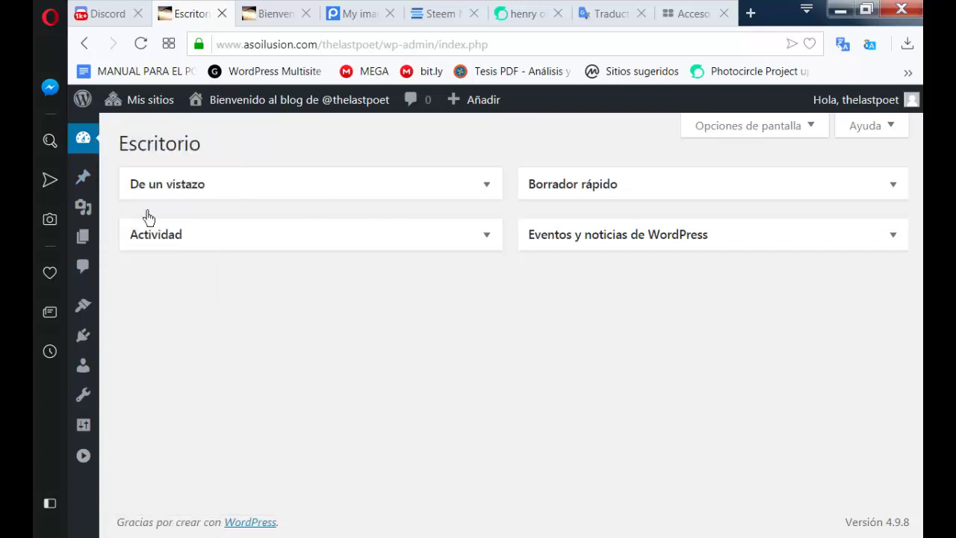
pyautogui.moveTo(88, 213)
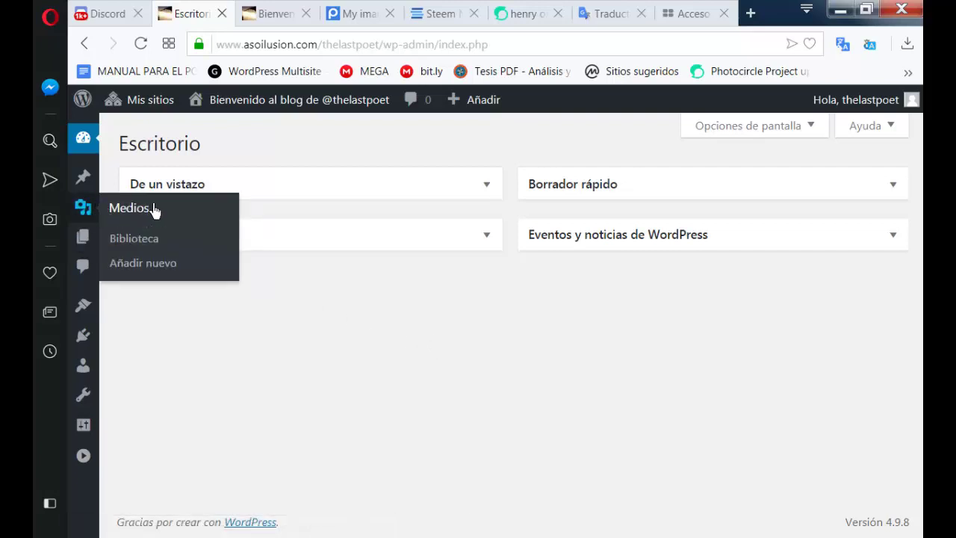
pyautogui.moveTo(89, 247)
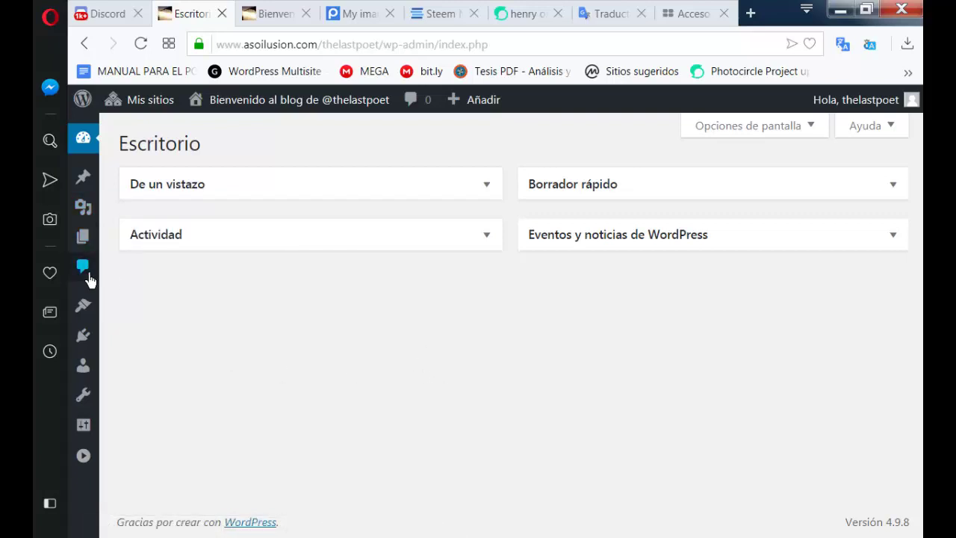
pyautogui.moveTo(95, 310)
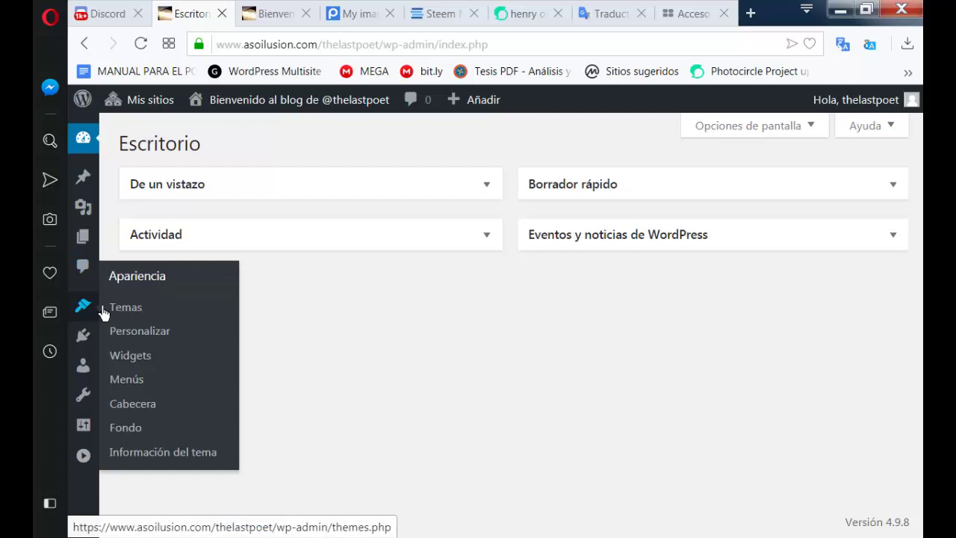
pyautogui.click(274, 16)
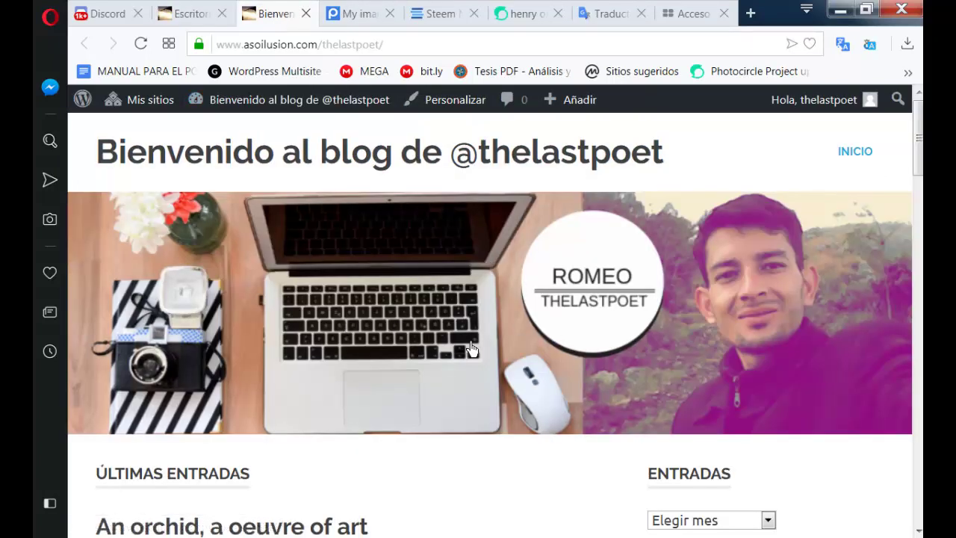
pyautogui.click(191, 17)
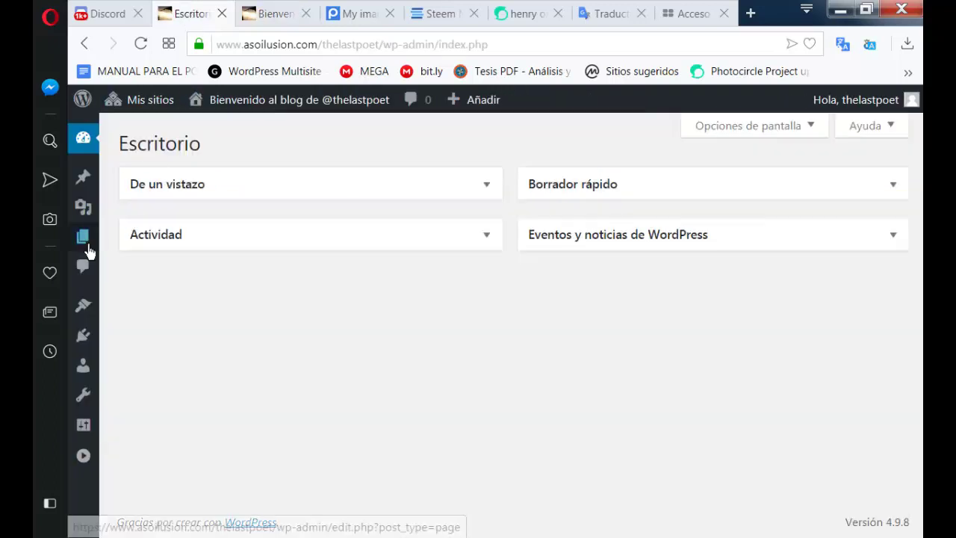
pyautogui.moveTo(104, 312)
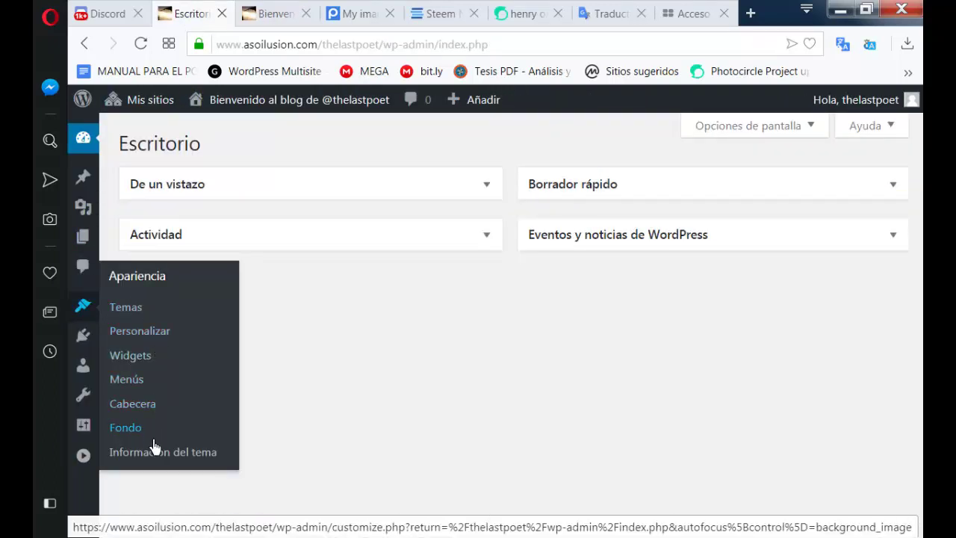
# Examine the recent entries and the Elegir mes archive choices on the public blog page
pyautogui.click(290, 23)
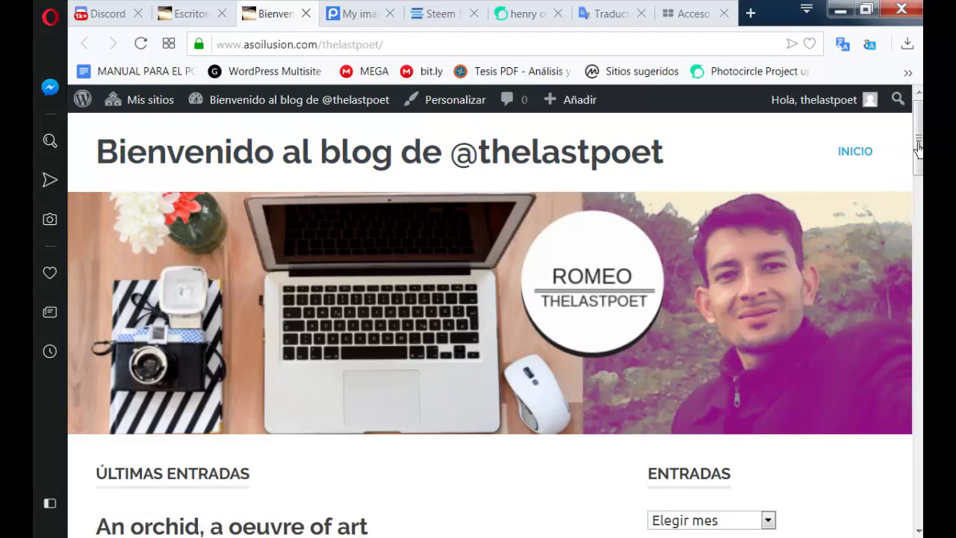
pyautogui.scroll(-3, 918, 179)
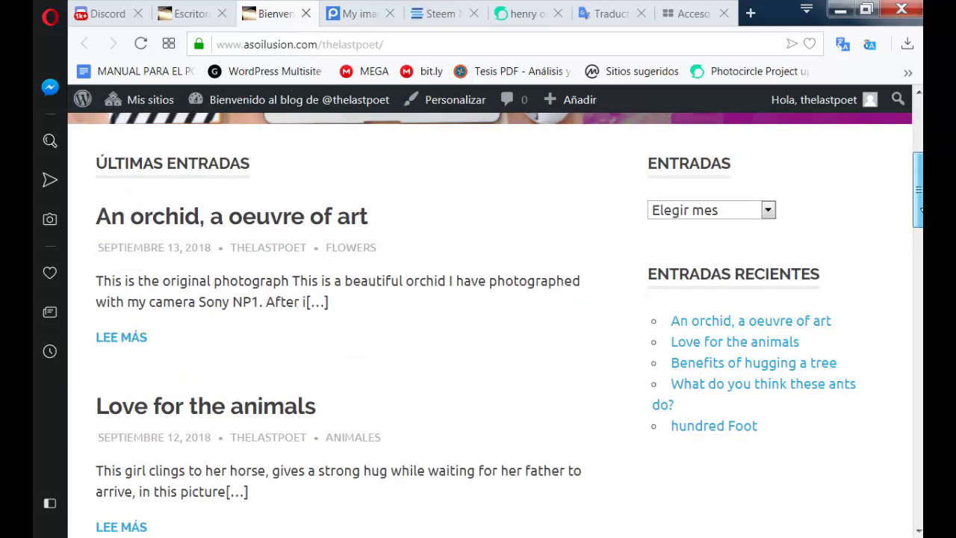
pyautogui.scroll(1, 772, 250)
pyautogui.click(767, 236)
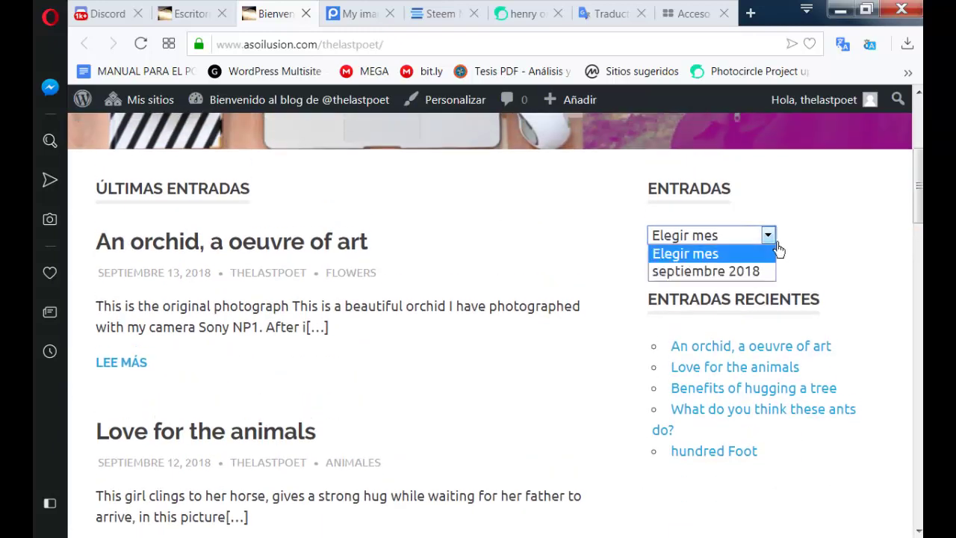
pyautogui.click(778, 249)
# Review the dashboard's Plugins, Usuarios, Herramientas and settings sections, and dismiss the Windows color scheme dialog
pyautogui.click(201, 15)
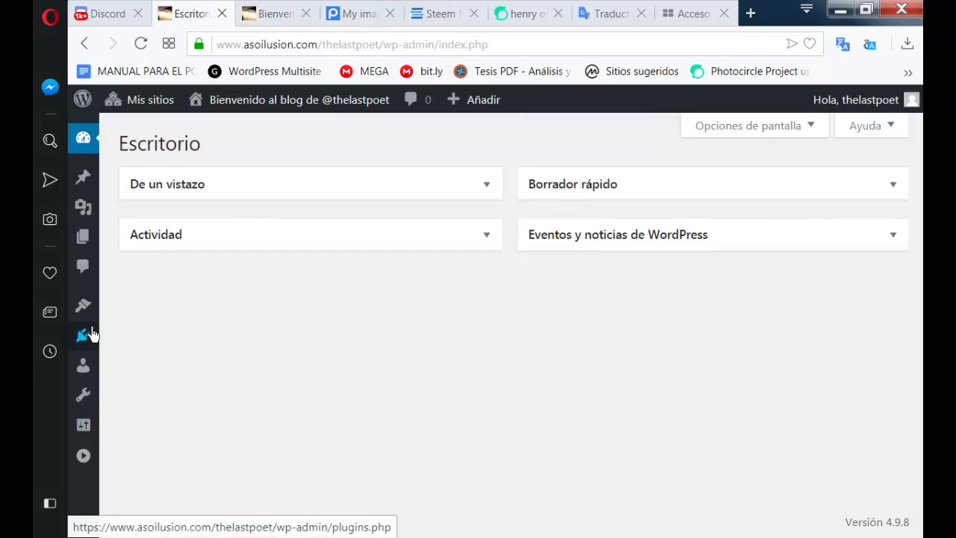
pyautogui.moveTo(90, 319)
pyautogui.moveTo(102, 380)
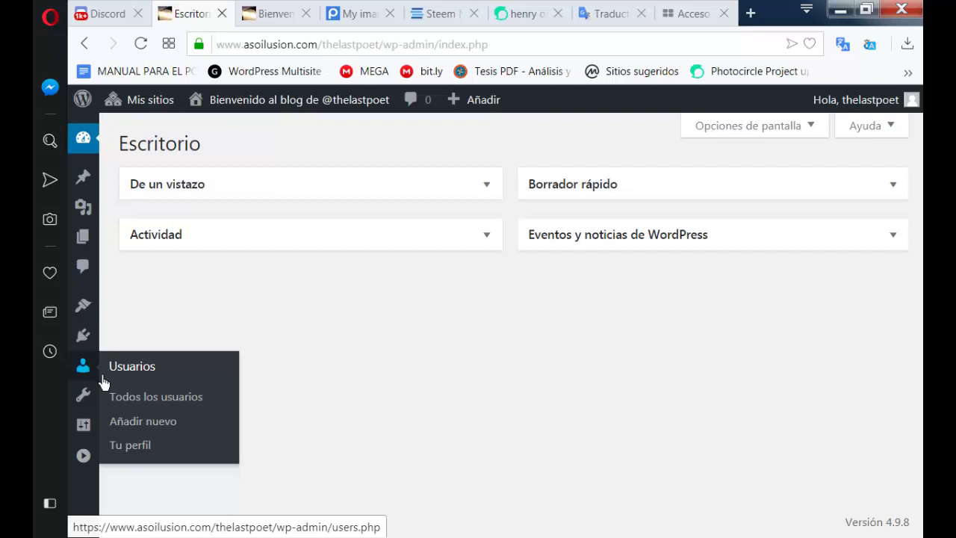
pyautogui.moveTo(96, 404)
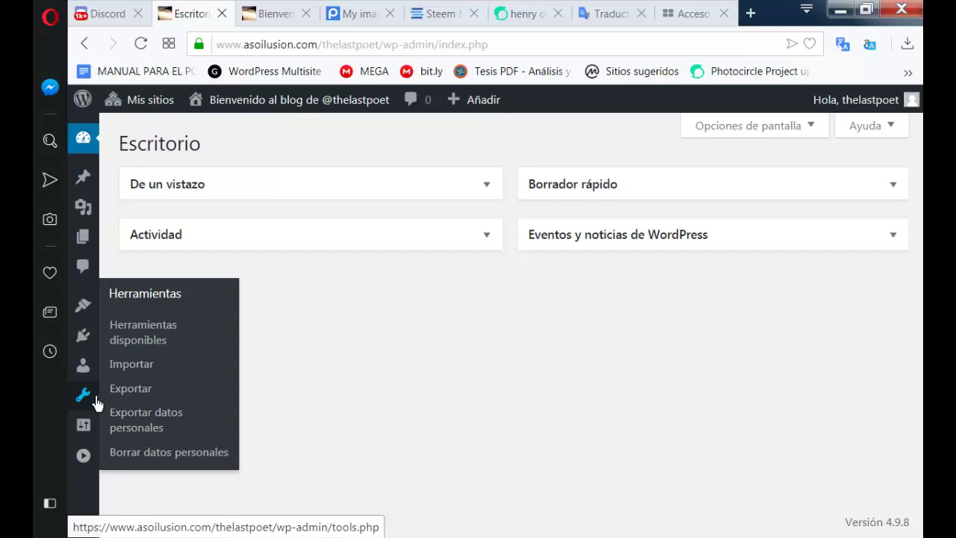
pyautogui.moveTo(91, 434)
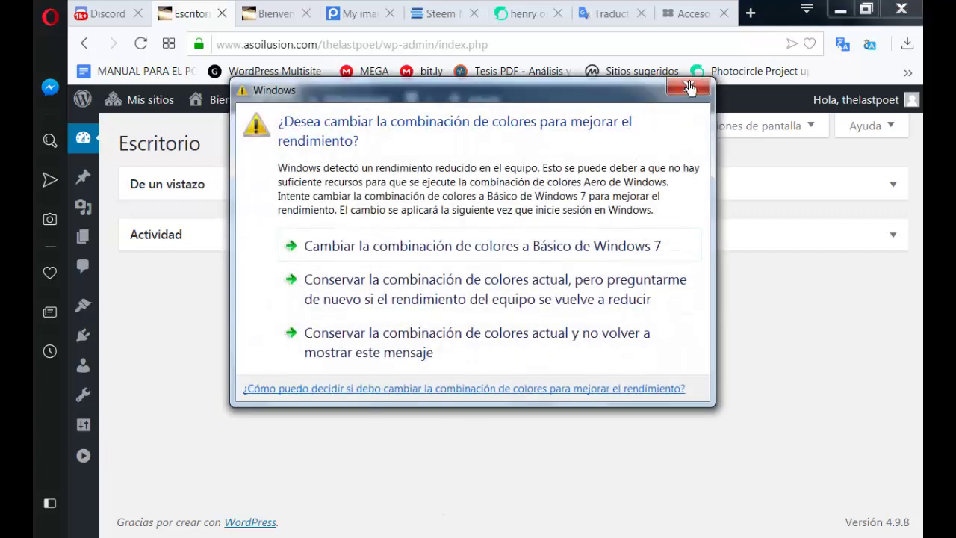
pyautogui.click(693, 95)
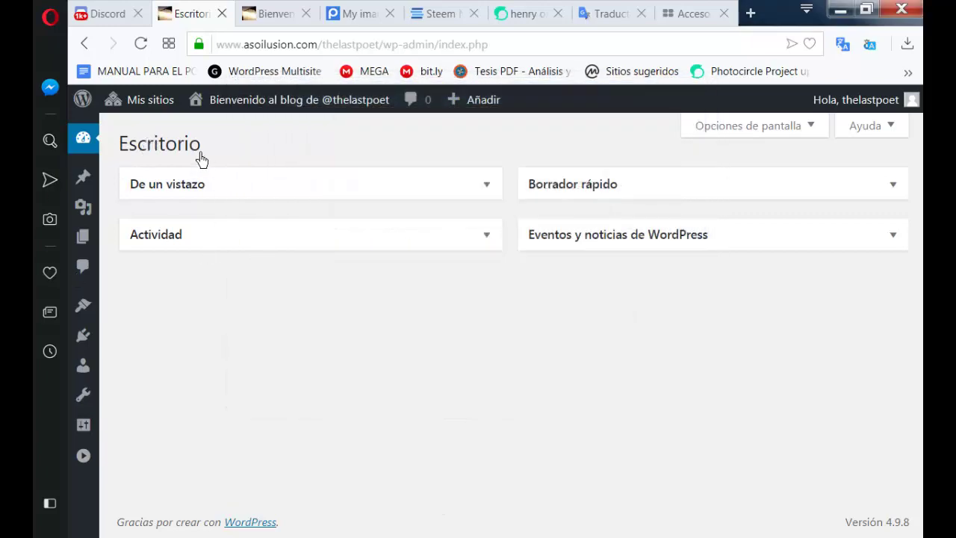
# Start a new blog entry and check the text format choices in its editor, keeping Párrafo
pyautogui.moveTo(84, 179)
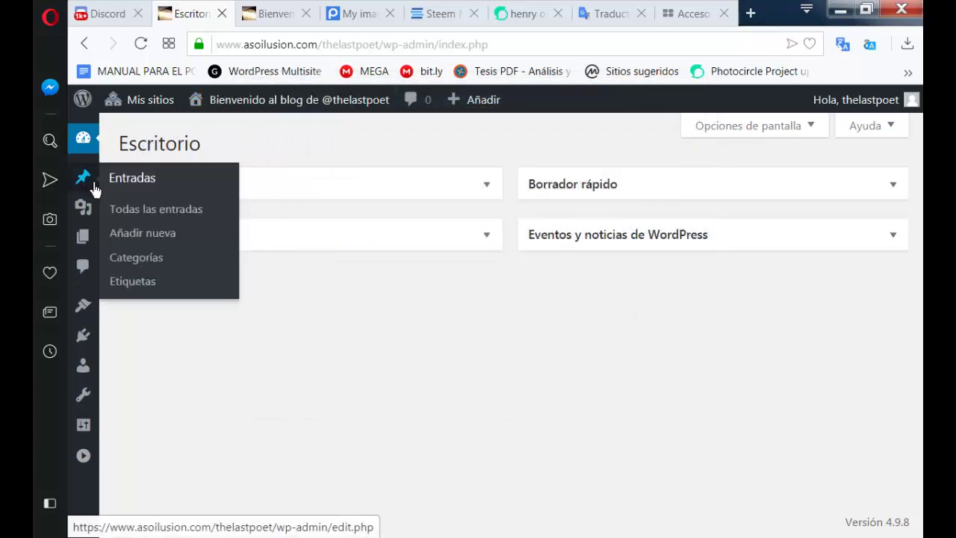
pyautogui.click(155, 241)
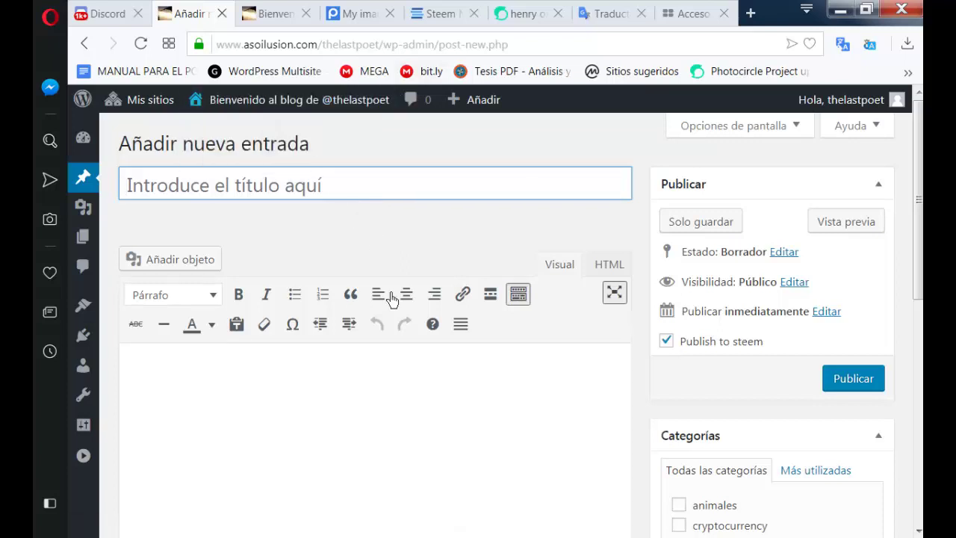
pyautogui.click(470, 431)
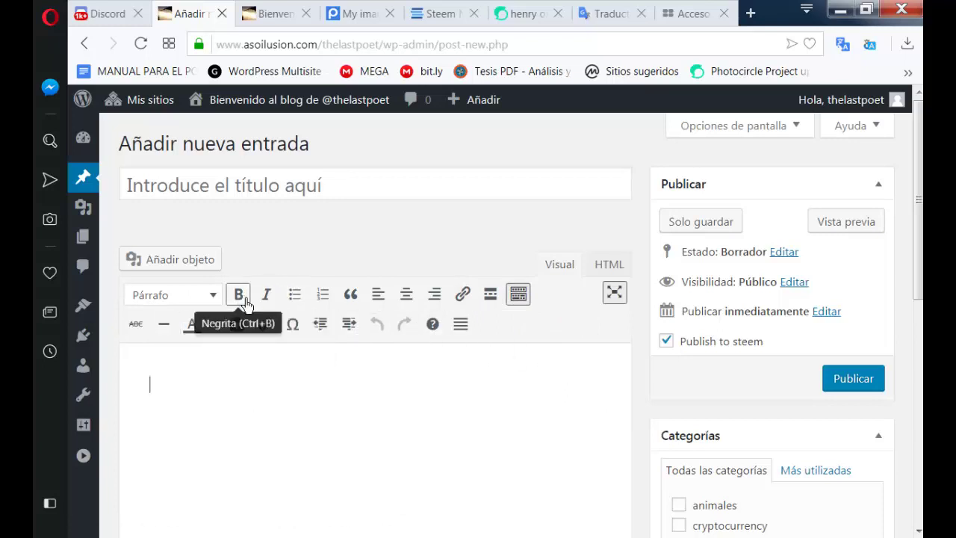
pyautogui.click(213, 295)
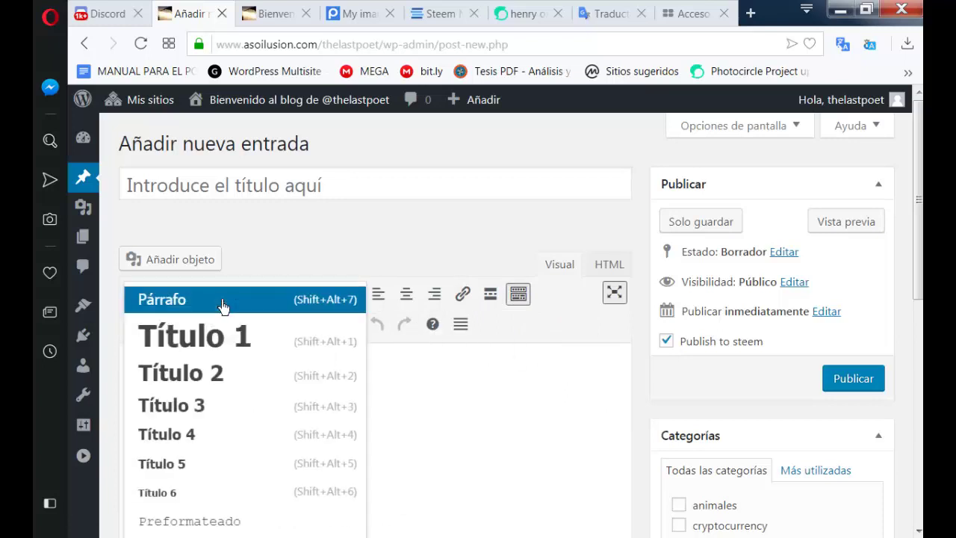
pyautogui.click(223, 303)
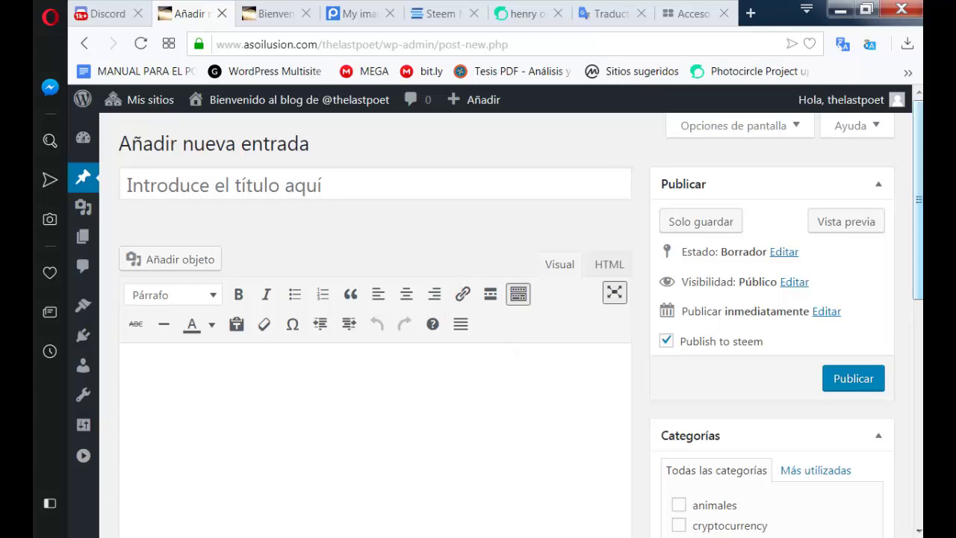
# Enter 15 as the day in the new entry's September 2018 publication date
pyautogui.scroll(-1, 918, 223)
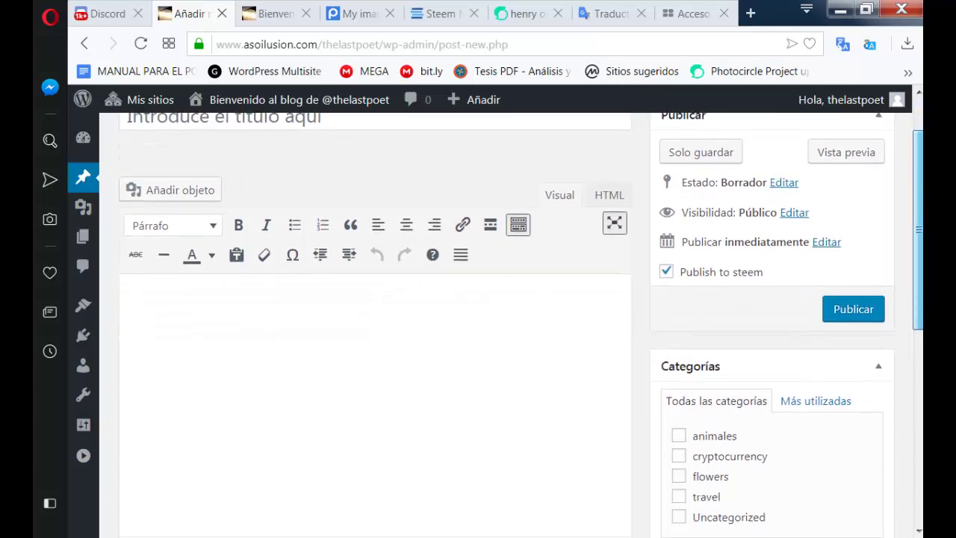
pyautogui.scroll(1, 917, 224)
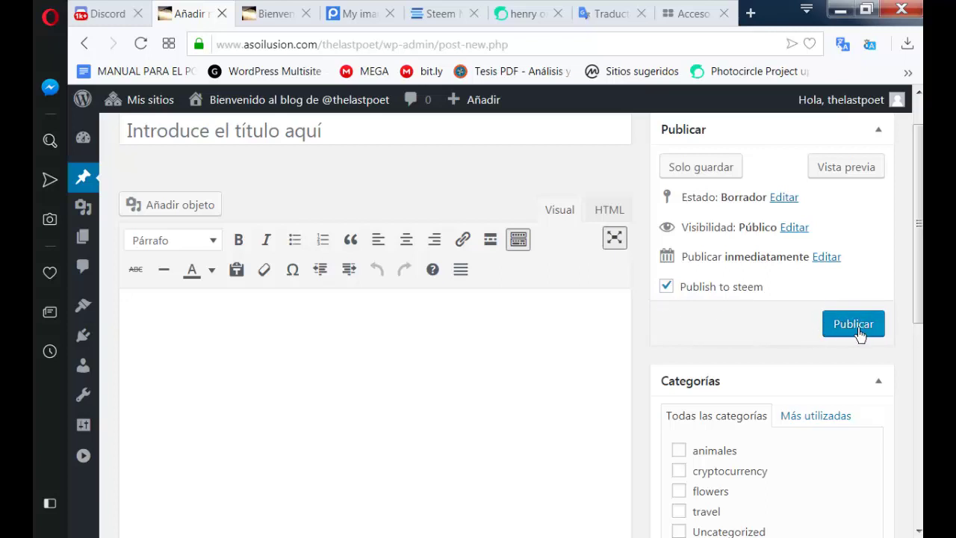
pyautogui.click(826, 256)
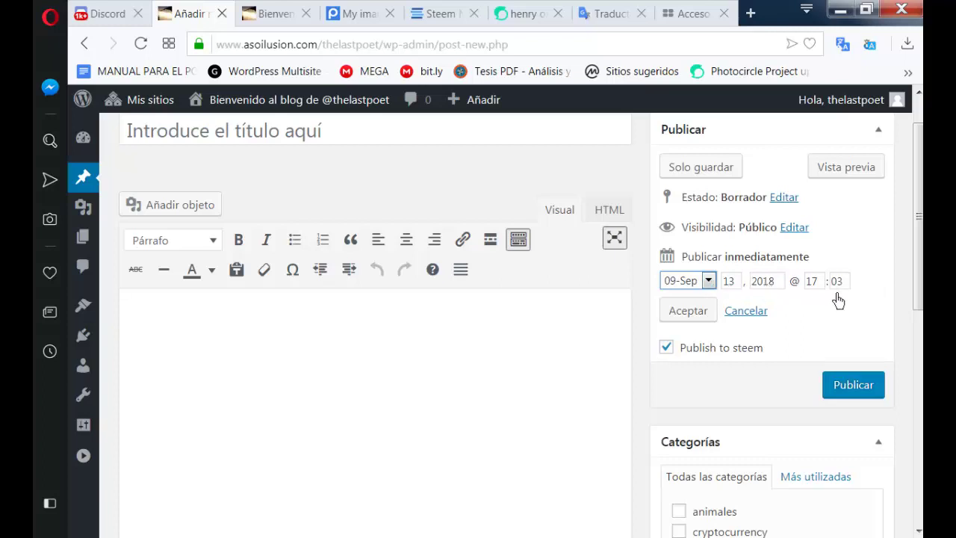
pyautogui.click(742, 284)
pyautogui.click(454, 397)
pyautogui.scroll(-2, 374, 321)
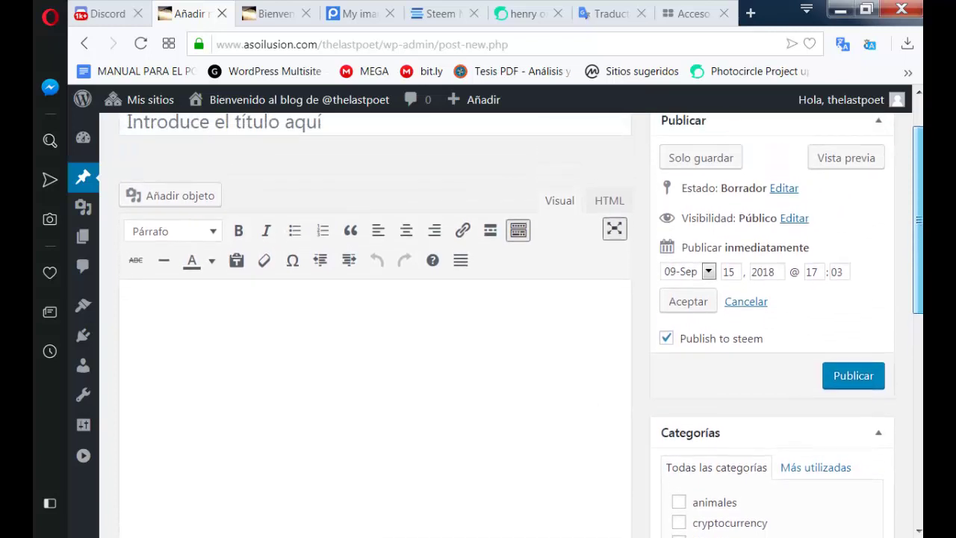
pyautogui.scroll(2, 374, 321)
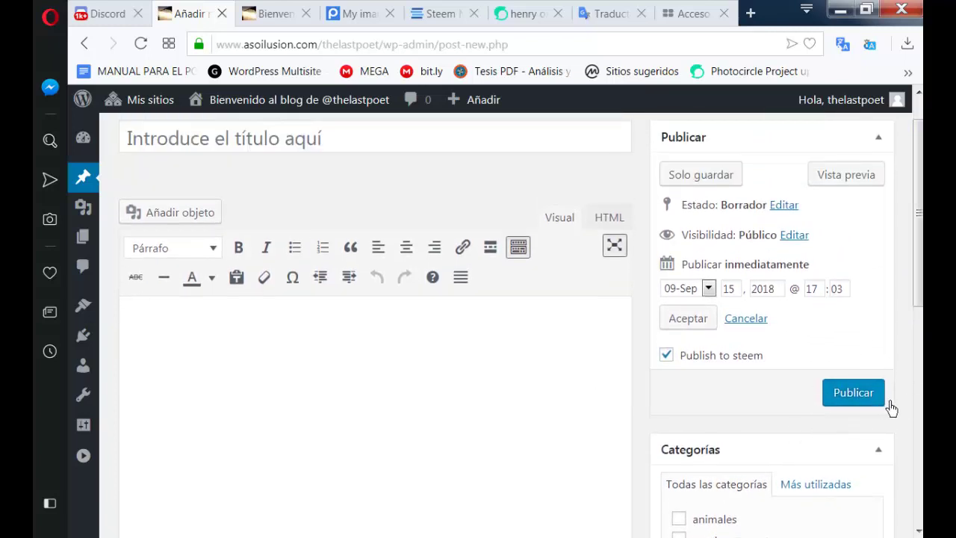
# Save the new entry as a draft and view the media library available for adding objects, inserting nothing
pyautogui.click(715, 182)
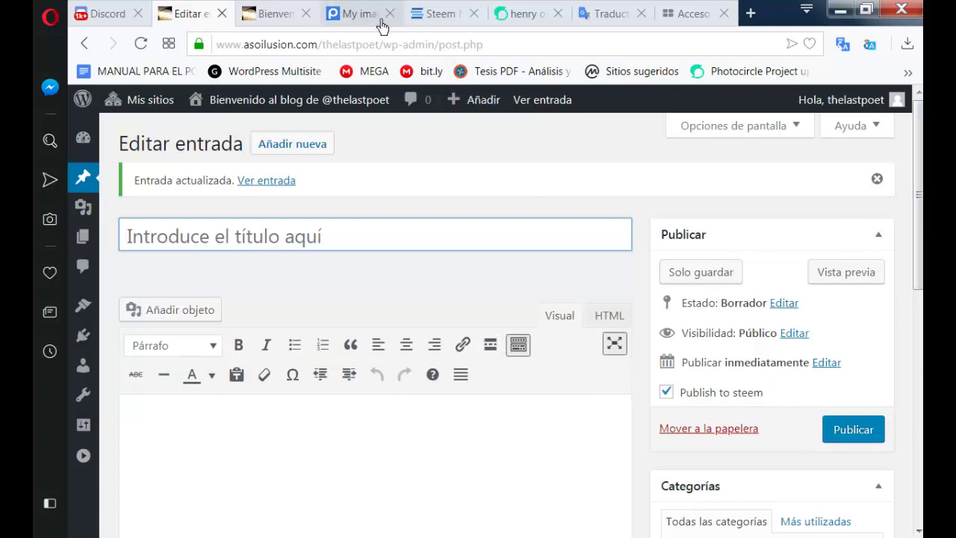
pyautogui.click(193, 320)
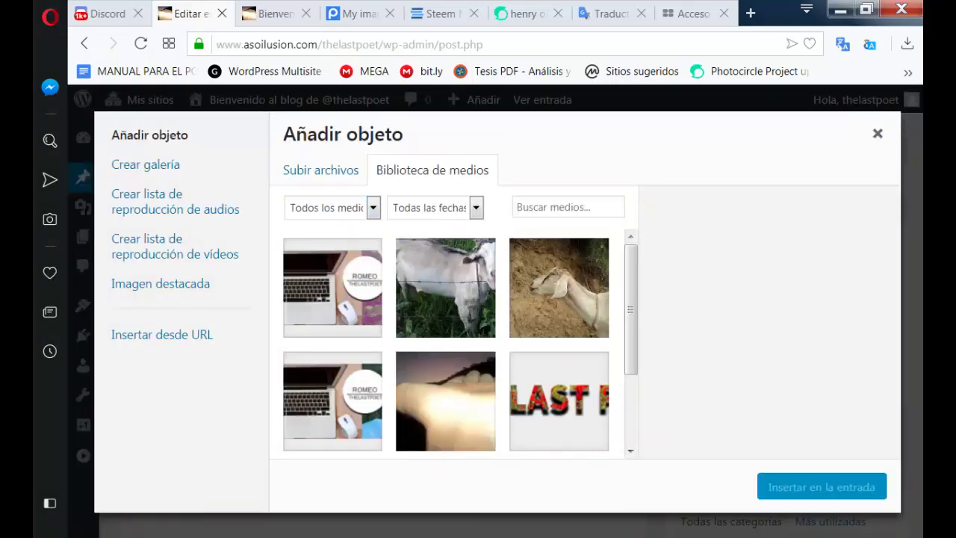
pyautogui.click(878, 134)
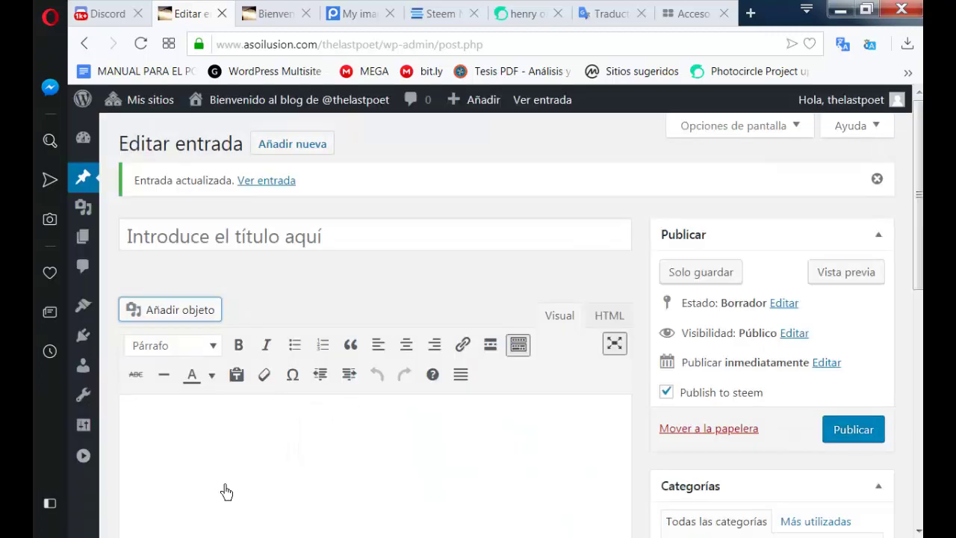
# Switch to Postimage and open the FLORES gallery from the My images page, going to its last images
pyautogui.click(351, 13)
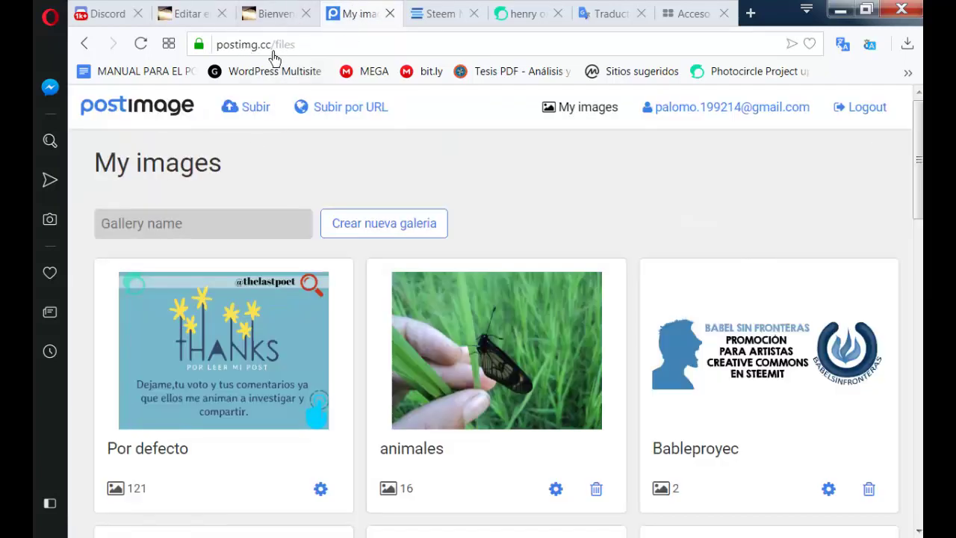
pyautogui.moveTo(271, 51); pyautogui.dragTo(219, 56)
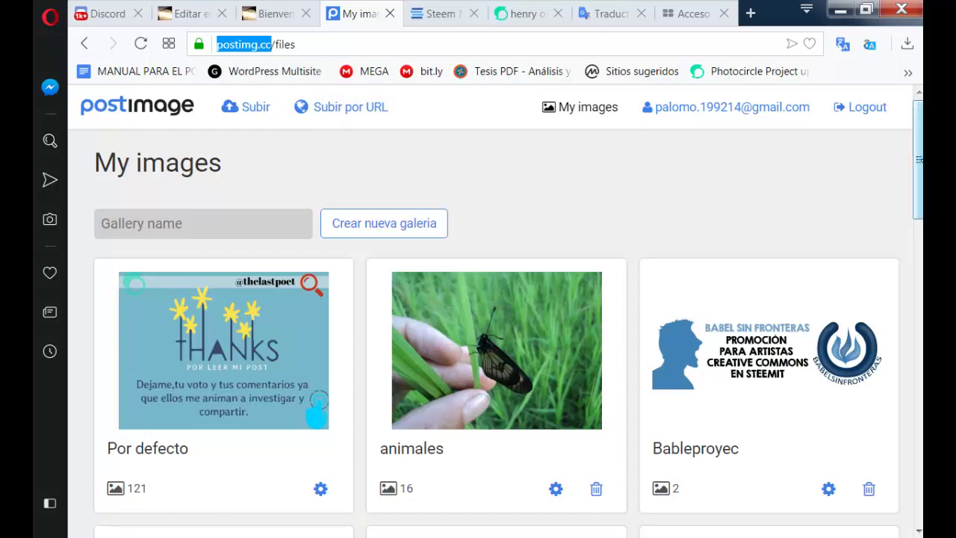
pyautogui.moveTo(918, 159); pyautogui.dragTo(918, 338)
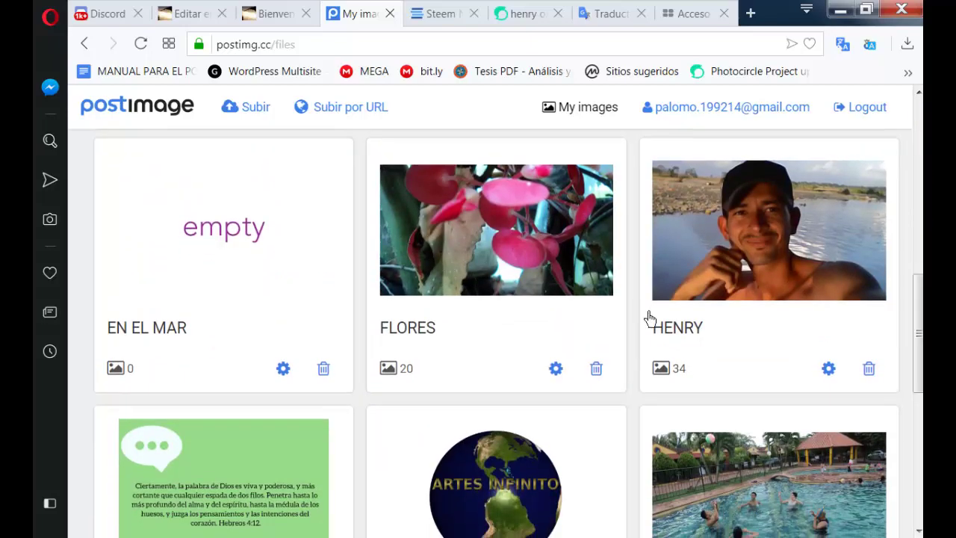
pyautogui.click(465, 279)
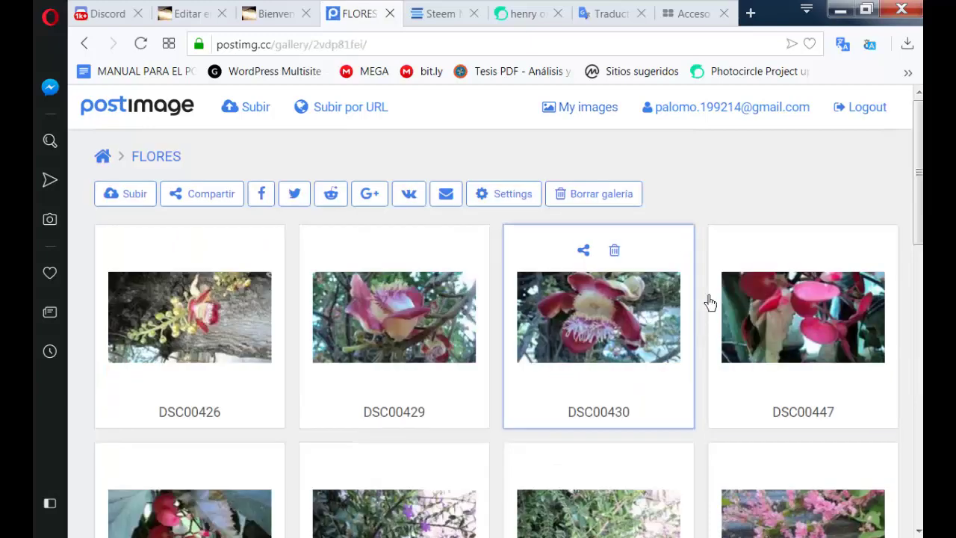
pyautogui.scroll(-11, 921, 399)
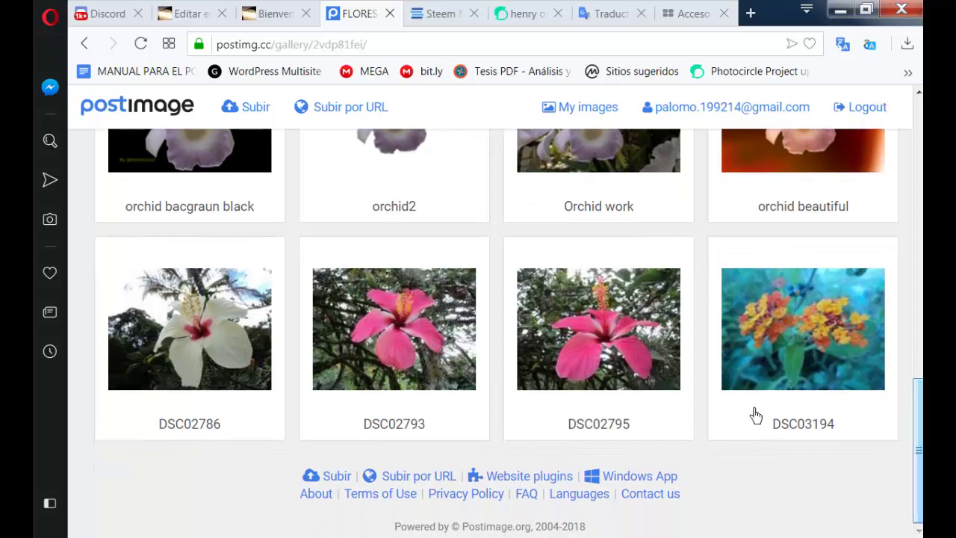
# Copy the Enlace directo para webs code of the white flower image DSC02786 from its share options
pyautogui.moveTo(179, 299)
pyautogui.click(176, 267)
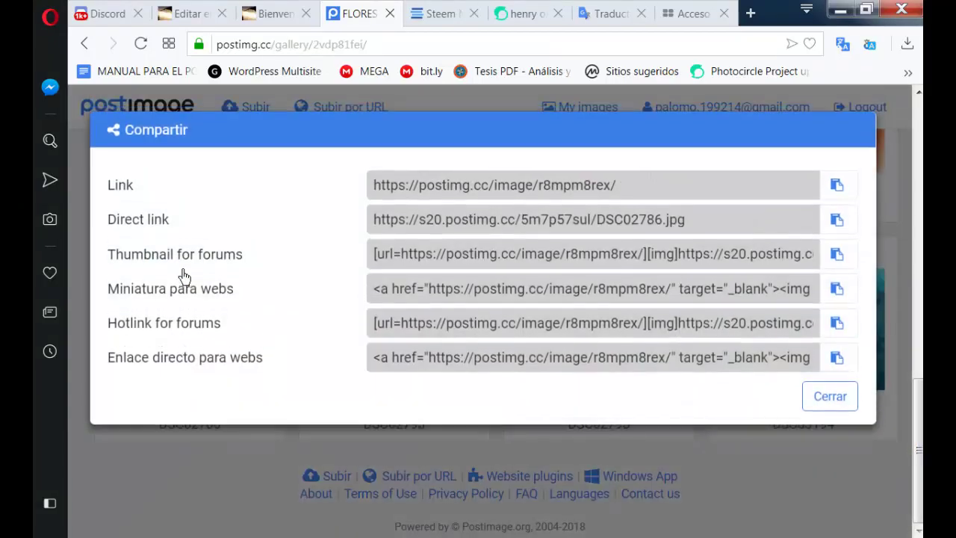
pyautogui.click(856, 370)
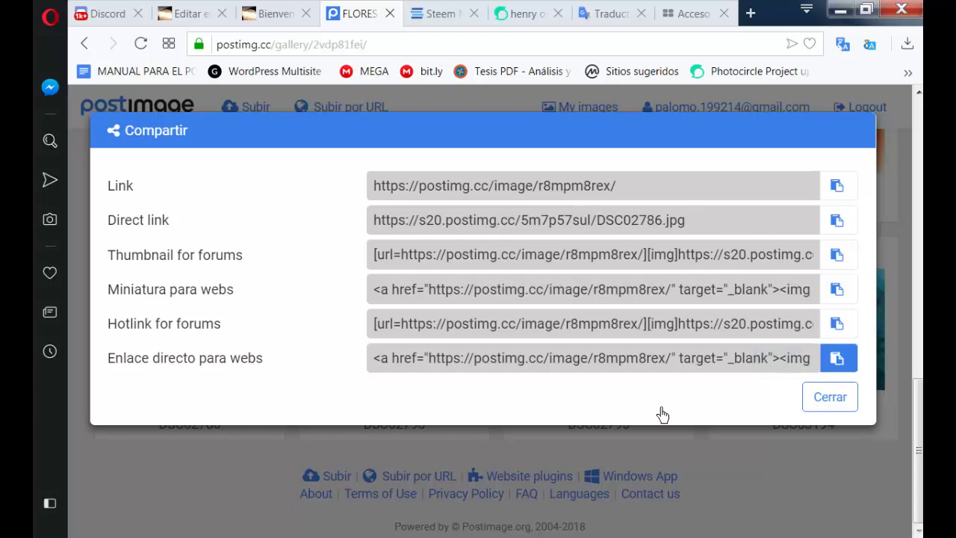
pyautogui.click(448, 448)
pyautogui.moveTo(182, 322)
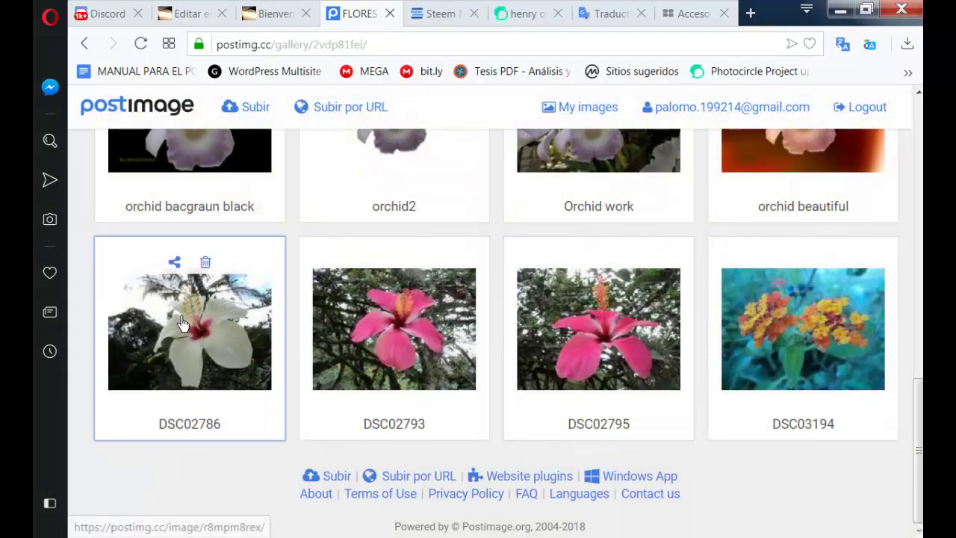
pyautogui.click(184, 265)
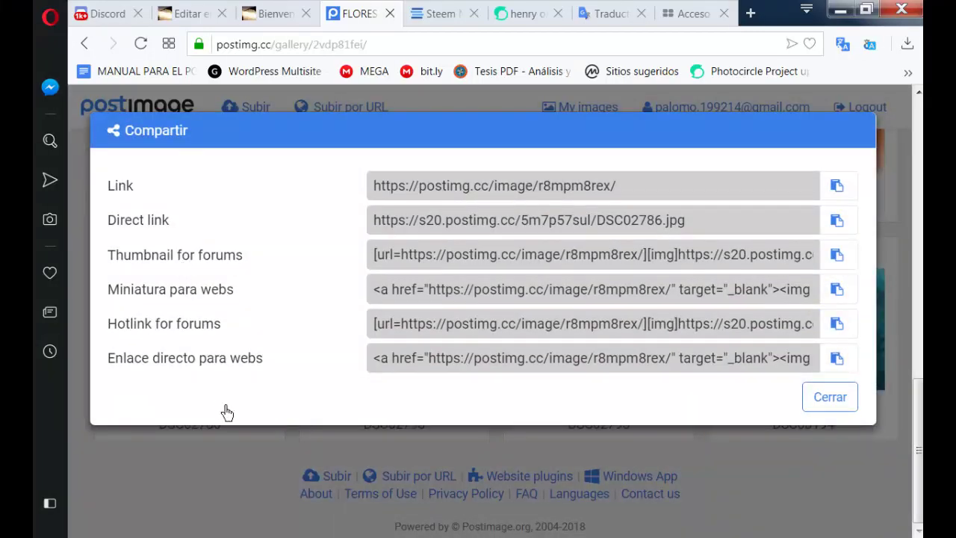
pyautogui.doubleClick(168, 369)
pyautogui.tripleClick(168, 376)
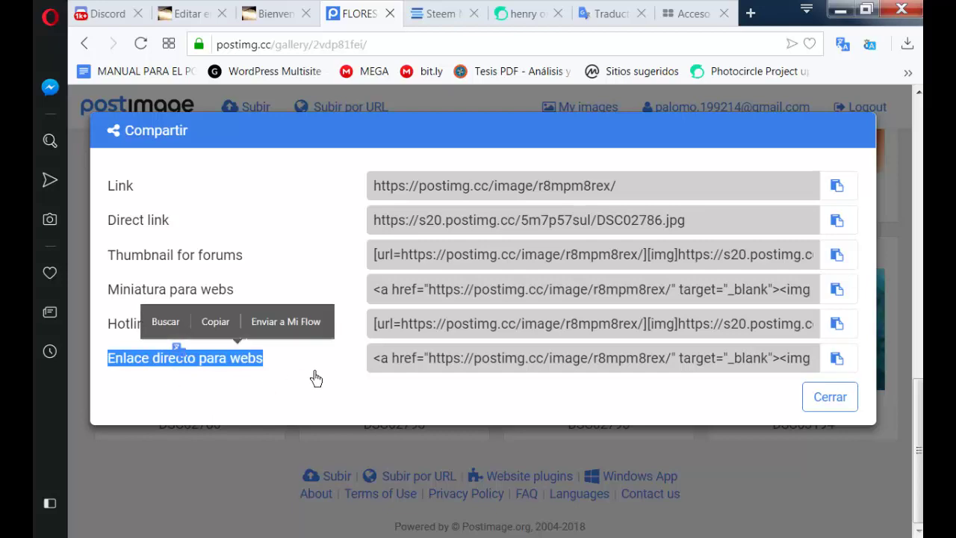
pyautogui.click(856, 368)
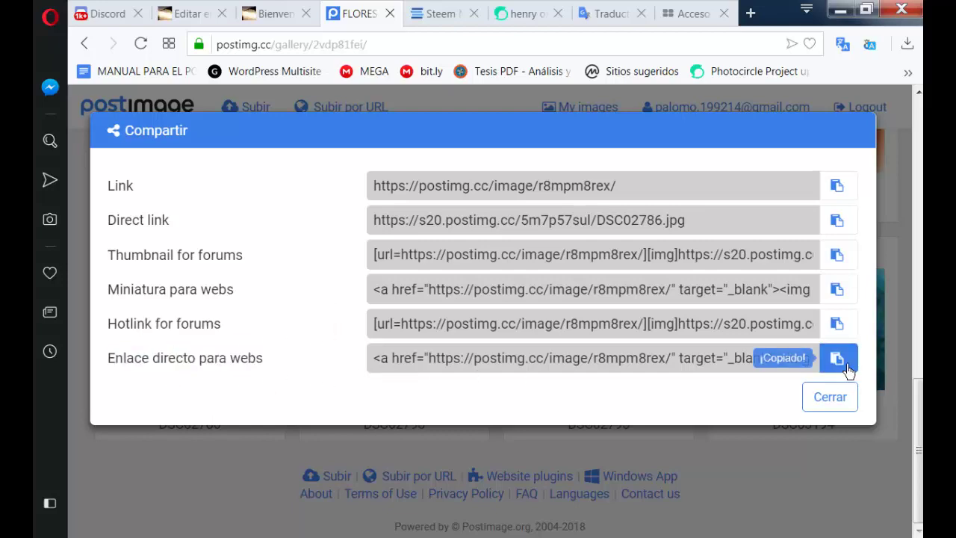
pyautogui.press('Escape')
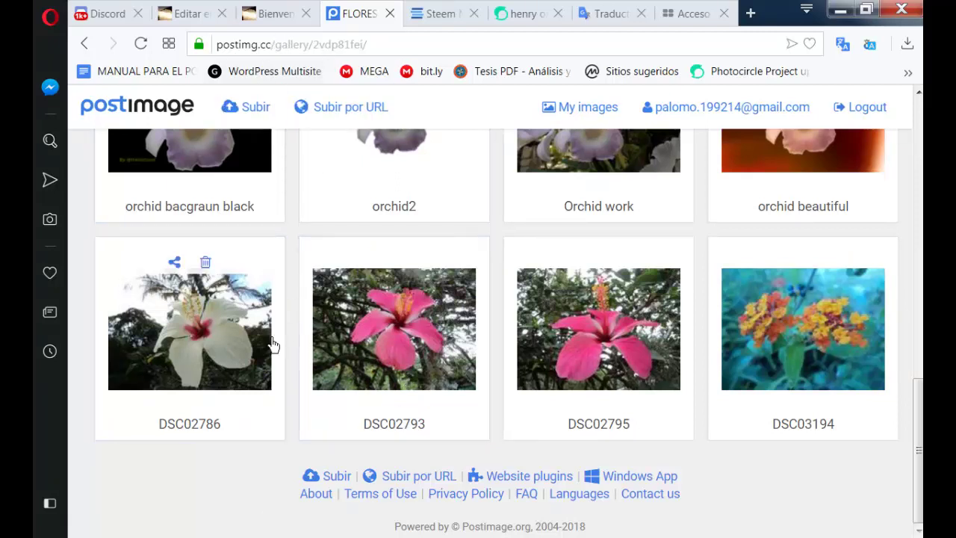
# Paste the copied image code into the WordPress entry's HTML view and check the picture in the Visual view
pyautogui.click(196, 14)
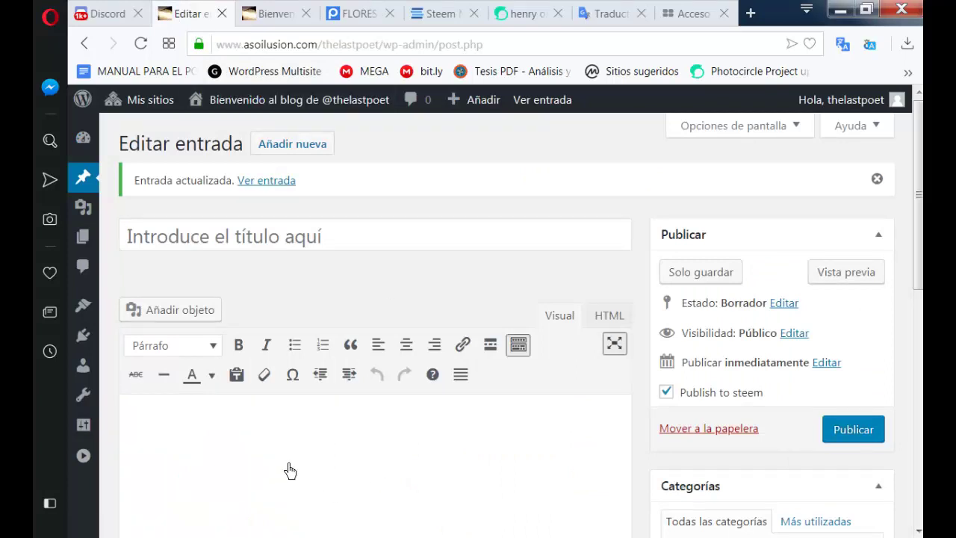
pyautogui.click(609, 316)
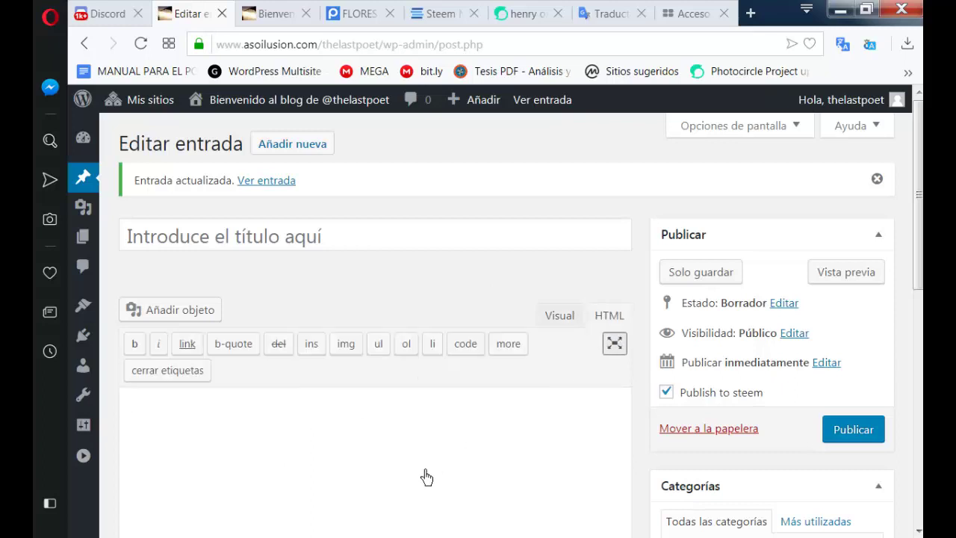
pyautogui.hotkey('ctrl', 'v')
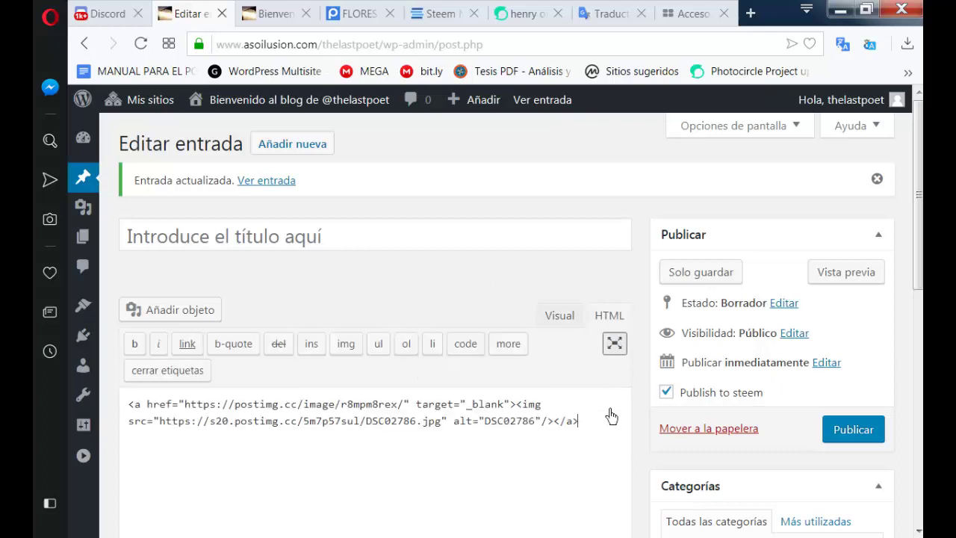
pyautogui.click(565, 319)
pyautogui.scroll(-3, 920, 297)
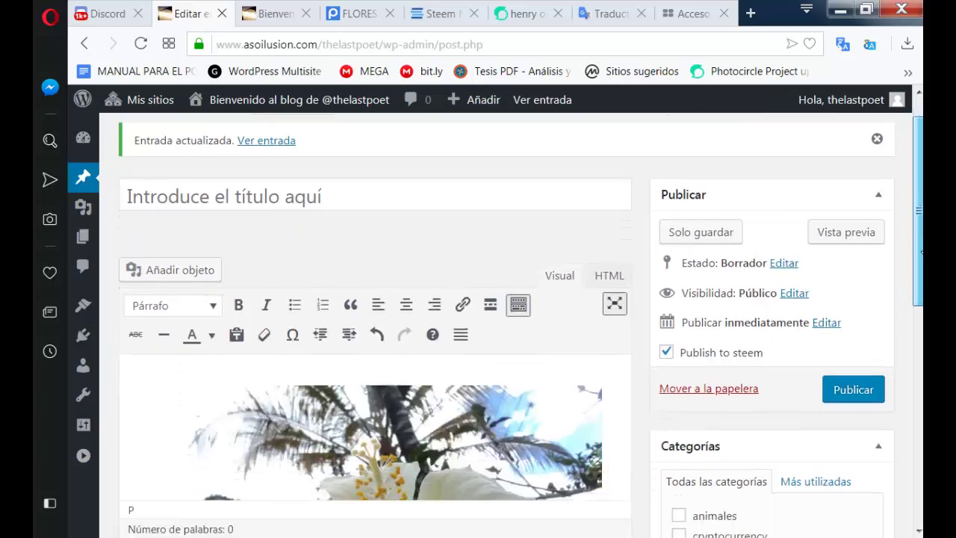
pyautogui.scroll(-1, 920, 297)
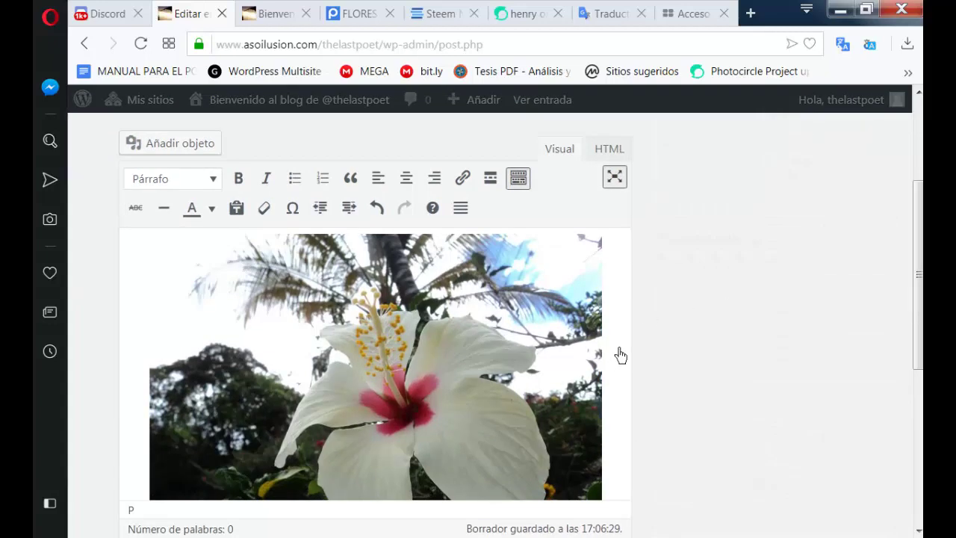
# Add the line "this is a great image" on a new line below the flower picture
pyautogui.click(620, 356)
pyautogui.moveTo(807, 311)
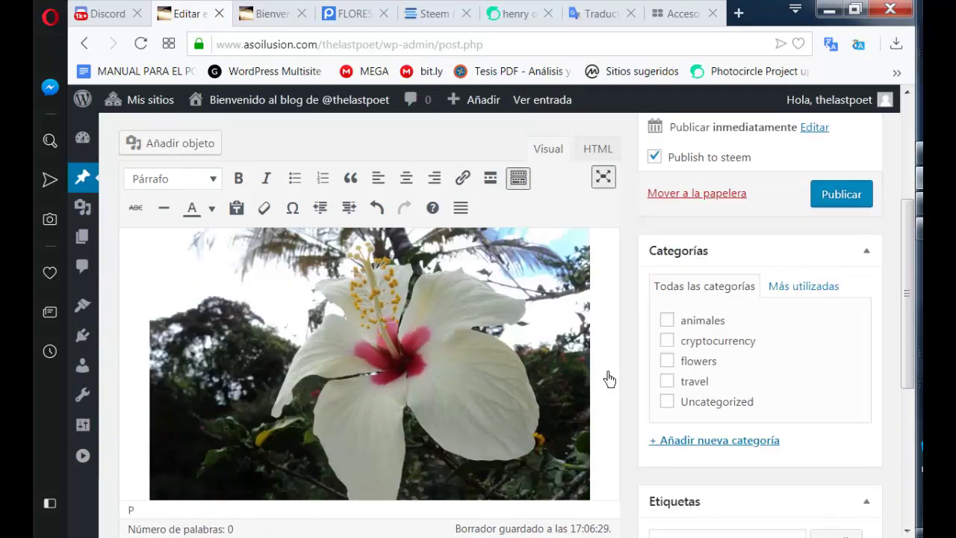
pyautogui.press('Return')
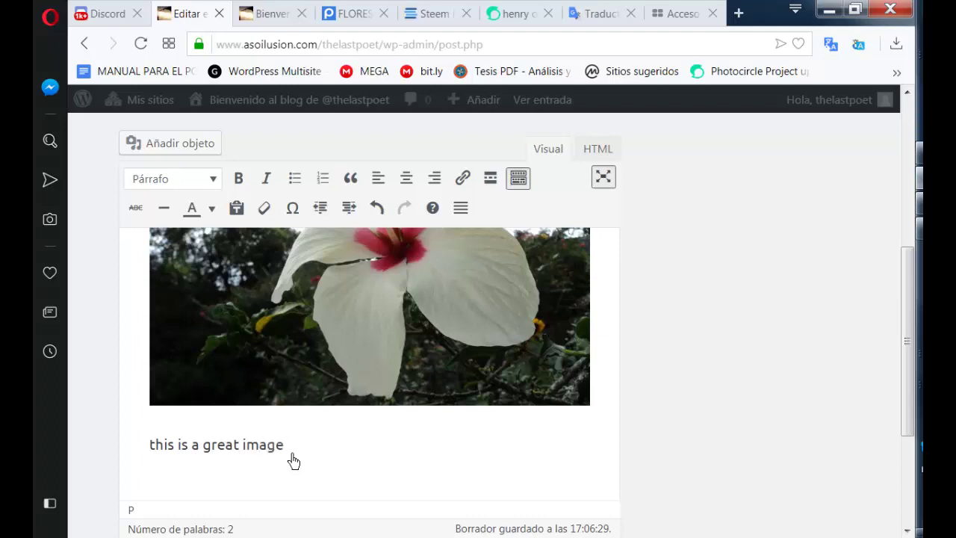
# Make the line "this is a great image" bold and center it below the picture
pyautogui.moveTo(299, 454); pyautogui.dragTo(137, 452)
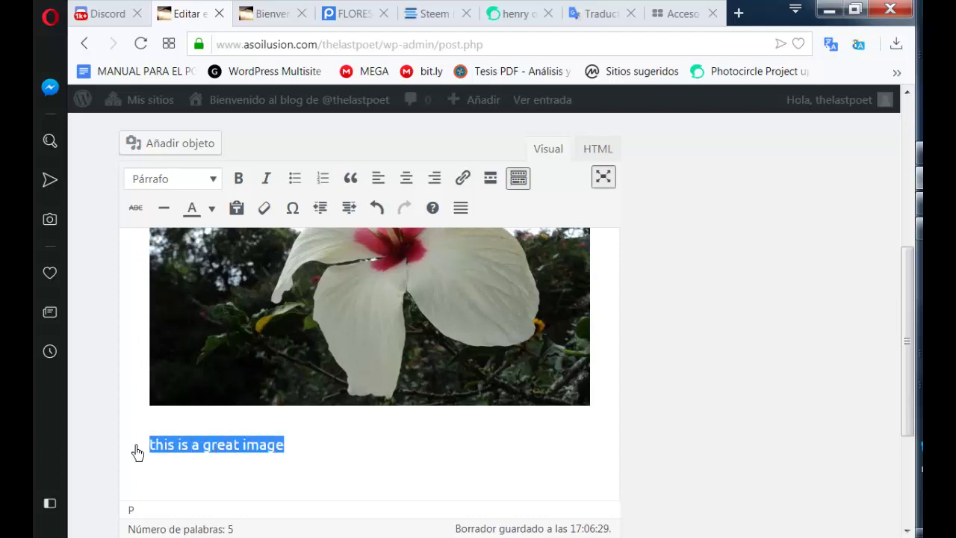
pyautogui.click(239, 177)
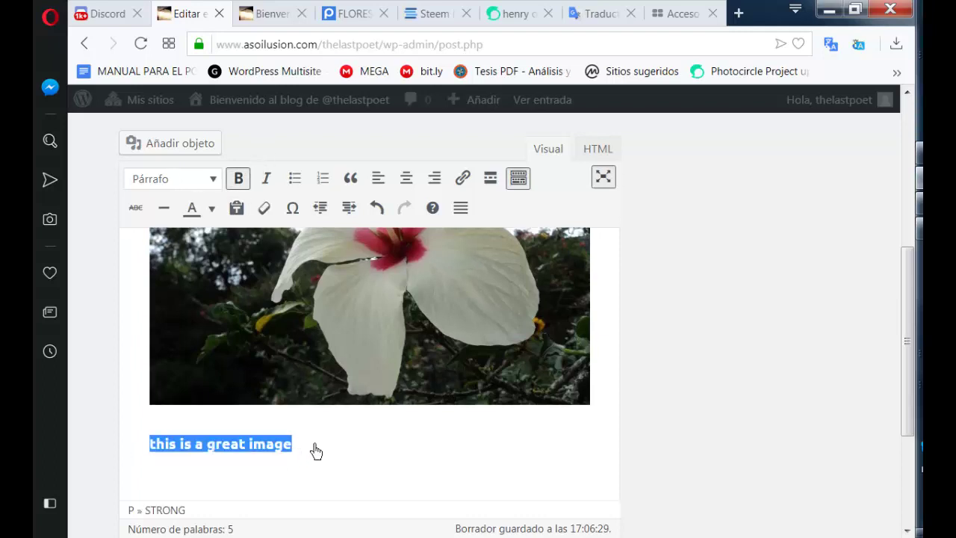
pyautogui.click(316, 450)
pyautogui.moveTo(301, 458); pyautogui.dragTo(159, 454)
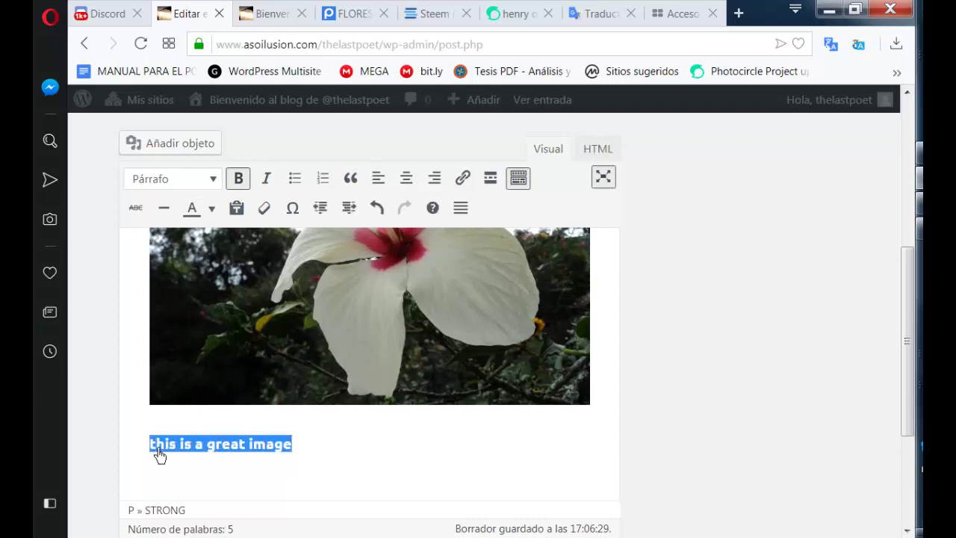
pyautogui.click(407, 178)
pyautogui.click(491, 445)
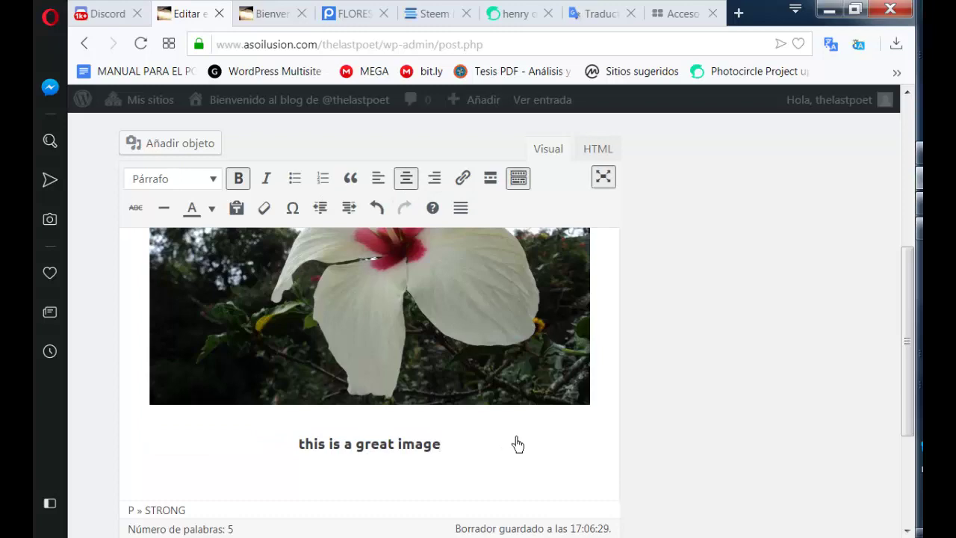
# Assign the flowers category to the entry and open its Etiquetas field for input
pyautogui.scroll(3, 917, 298)
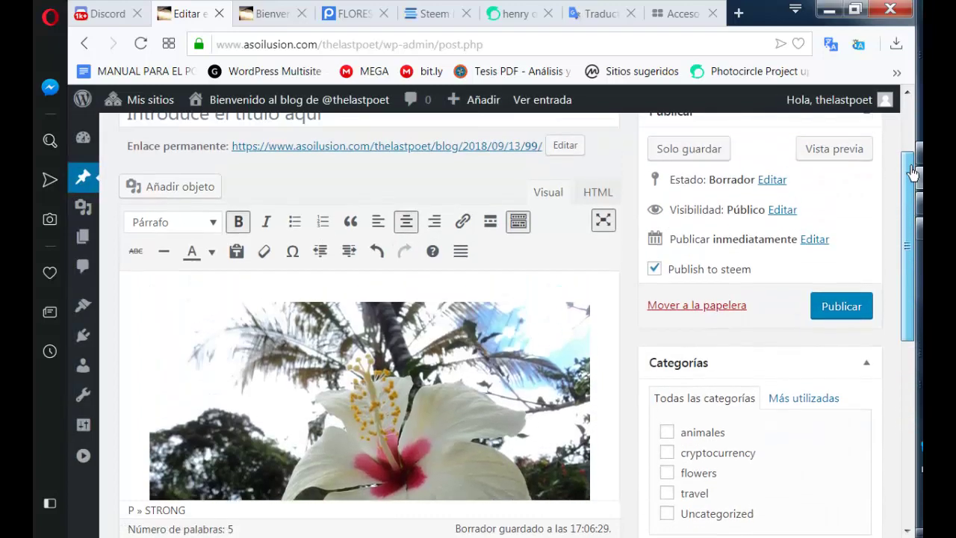
pyautogui.scroll(-3, 919, 227)
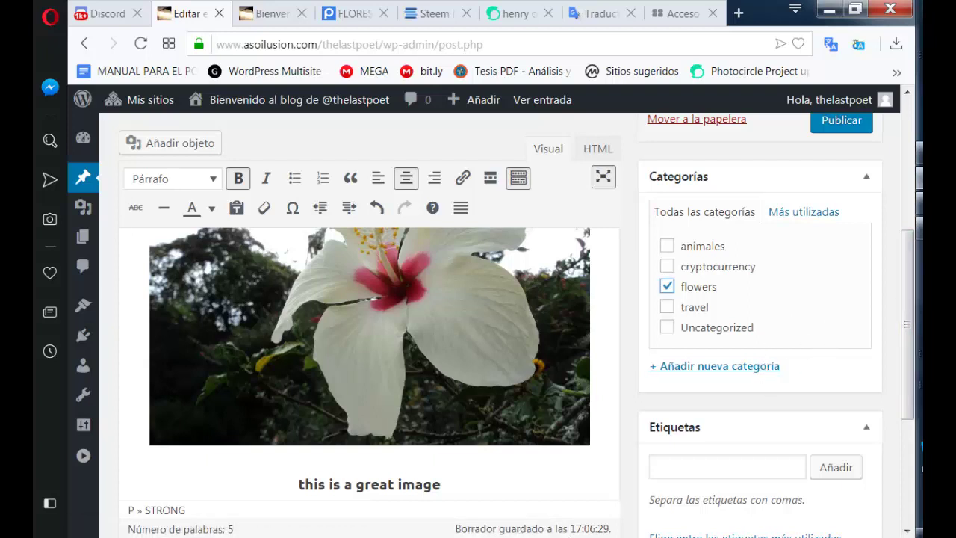
pyautogui.scroll(-2, 917, 270)
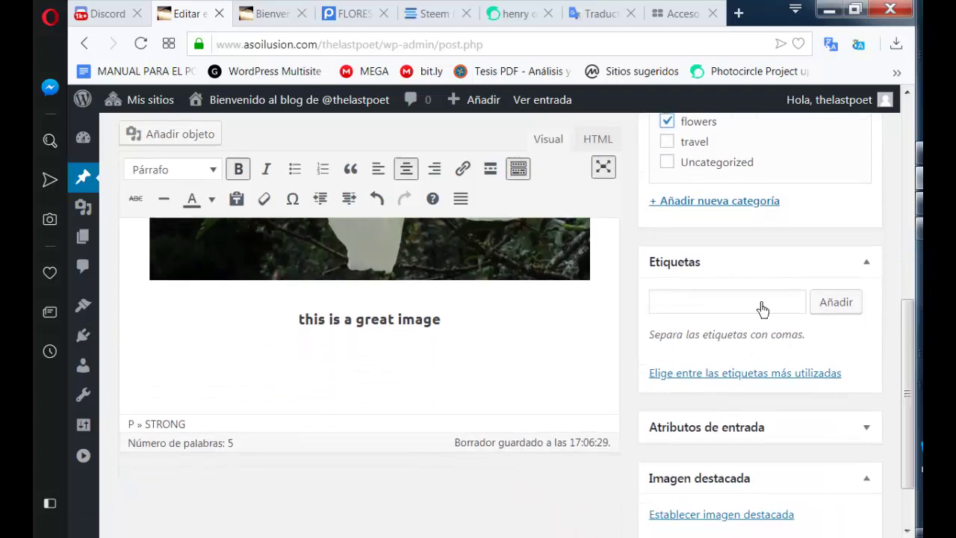
pyautogui.click(699, 306)
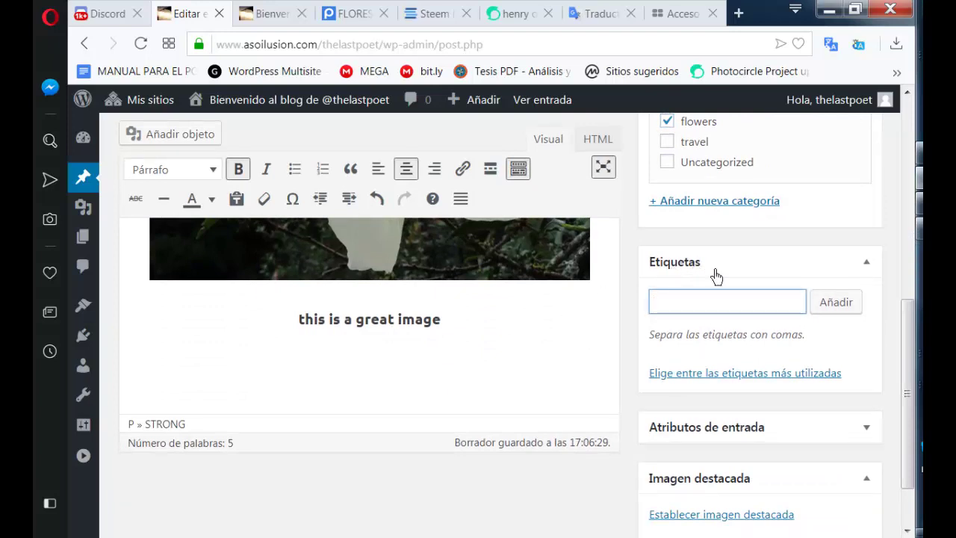
# Switch to the Steemit site, dismiss the page search, and examine the All tags list beside the home feed
pyautogui.click(522, 15)
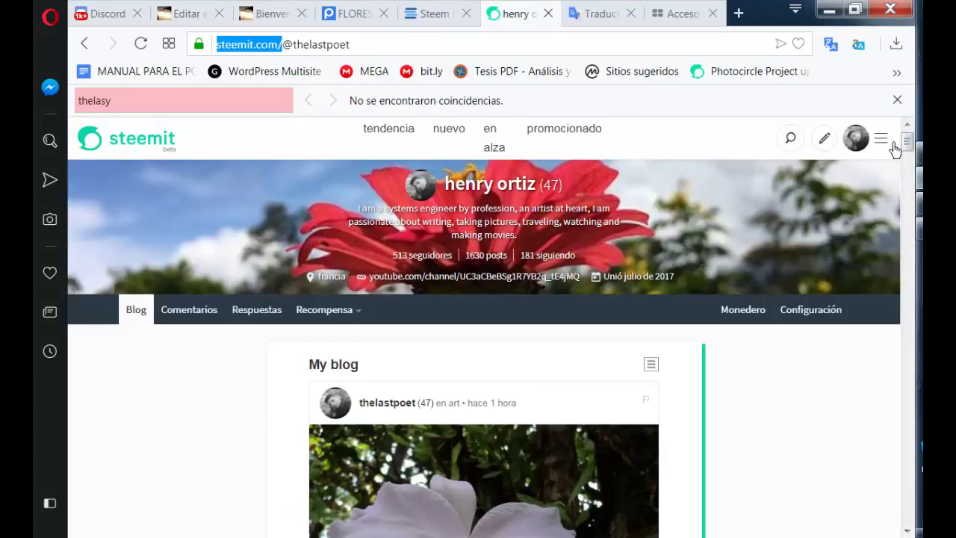
pyautogui.click(897, 99)
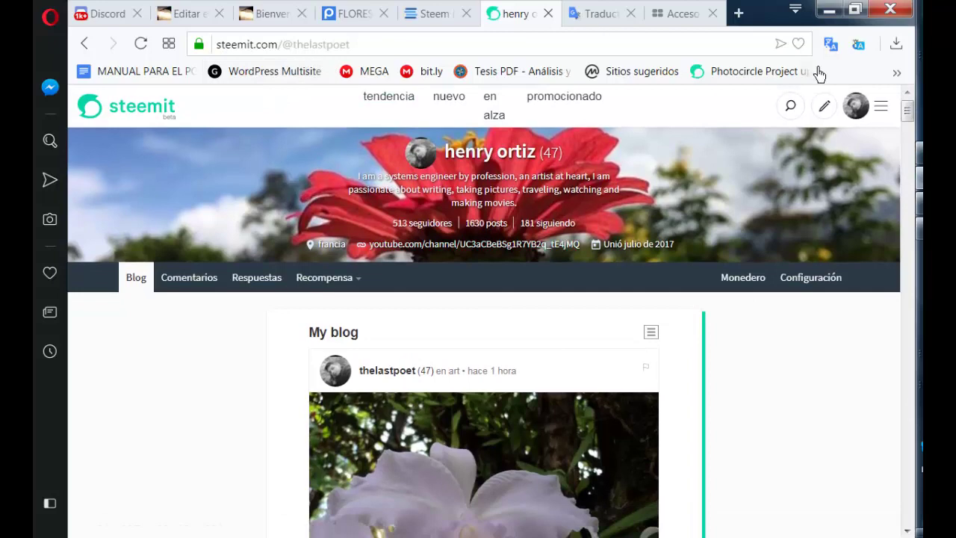
pyautogui.scroll(-2, 907, 110)
pyautogui.scroll(2, 907, 111)
pyautogui.click(119, 121)
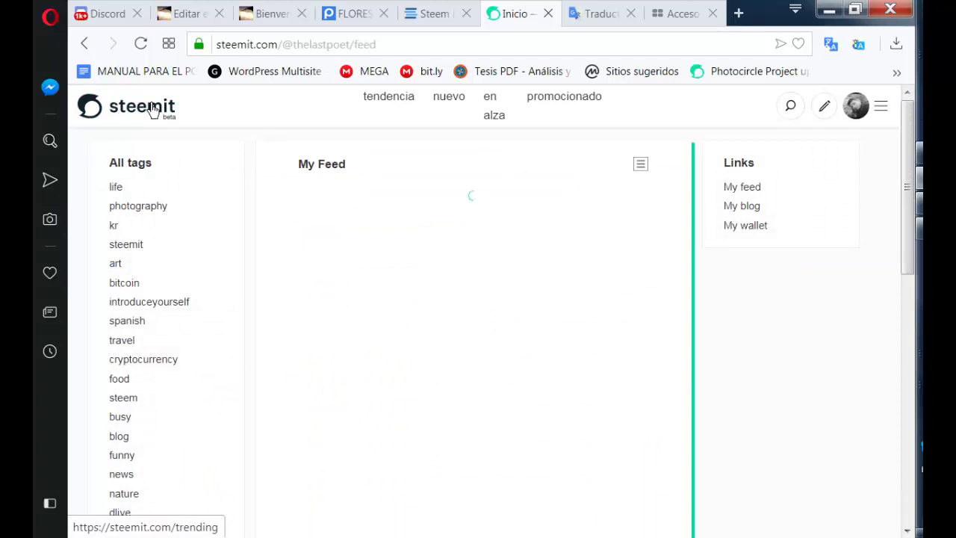
pyautogui.doubleClick(132, 196)
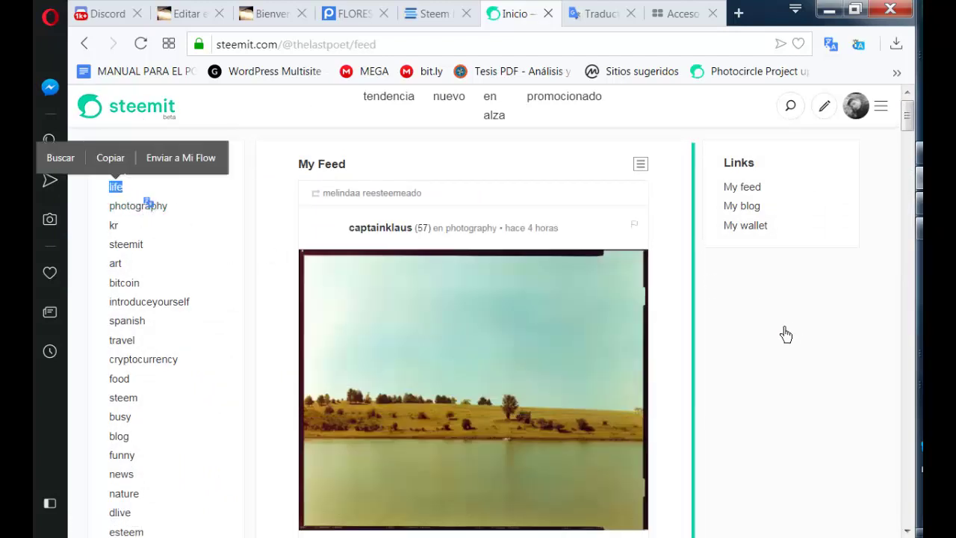
pyautogui.click(812, 311)
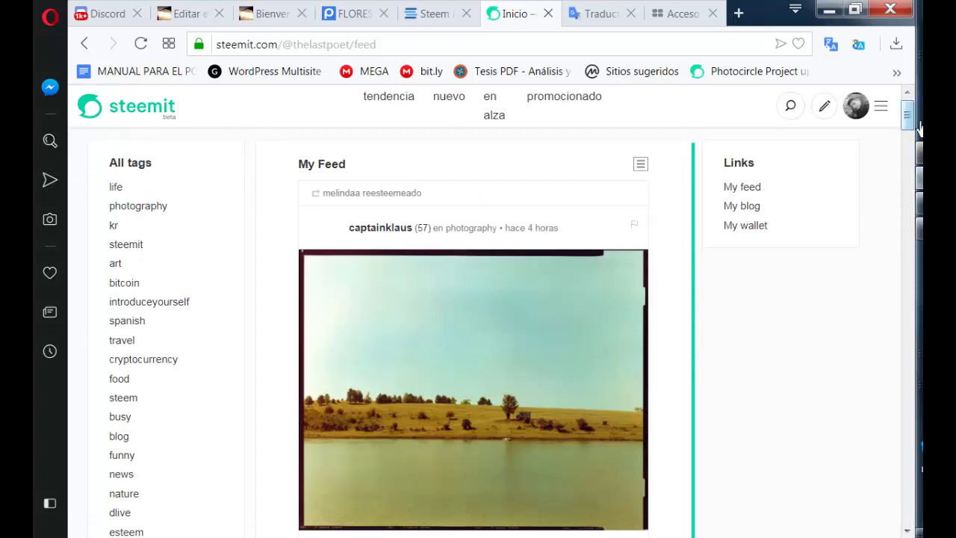
# Examine the tags under the SportyCo article in Steemit's sports topic, and open the account's own blog page
pyautogui.moveTo(907, 123); pyautogui.dragTo(921, 156)
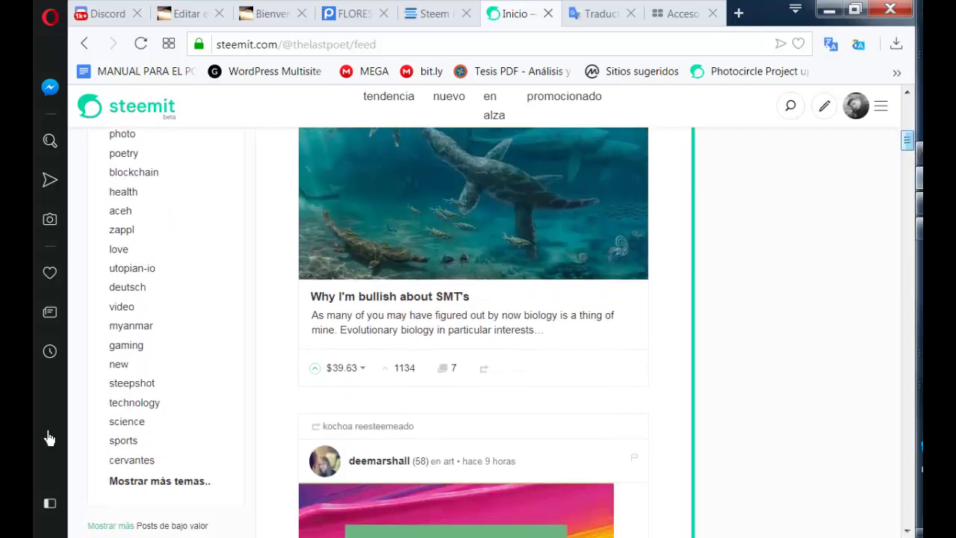
pyautogui.click(132, 446)
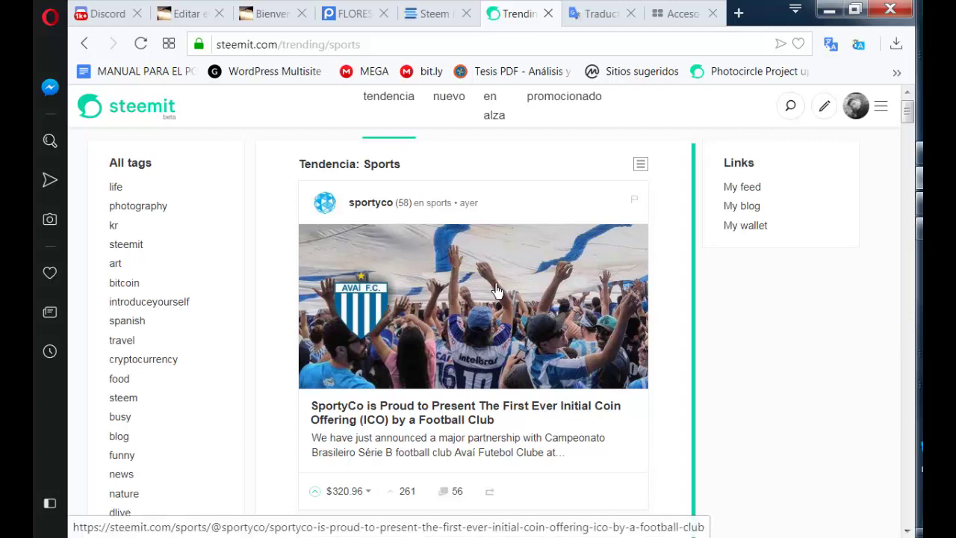
pyautogui.click(860, 112)
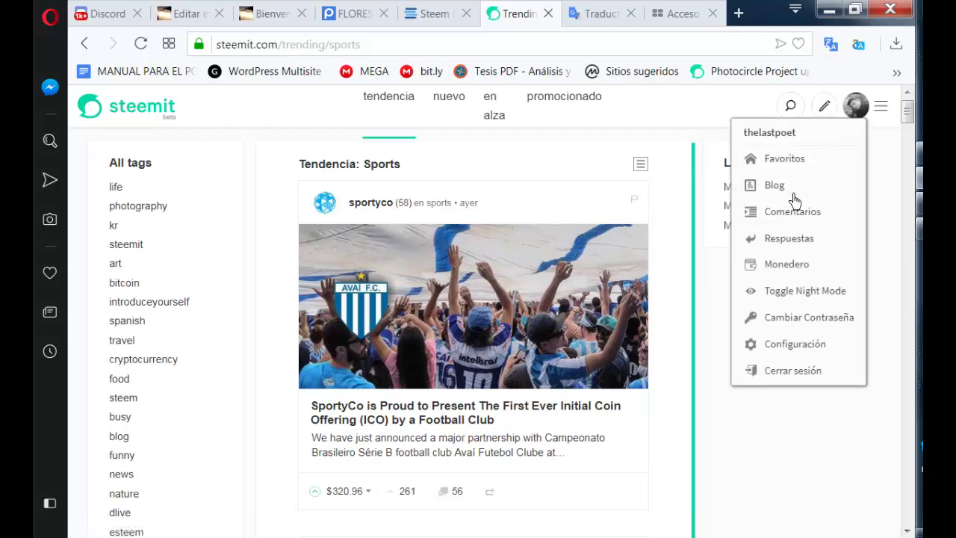
pyautogui.click(460, 327)
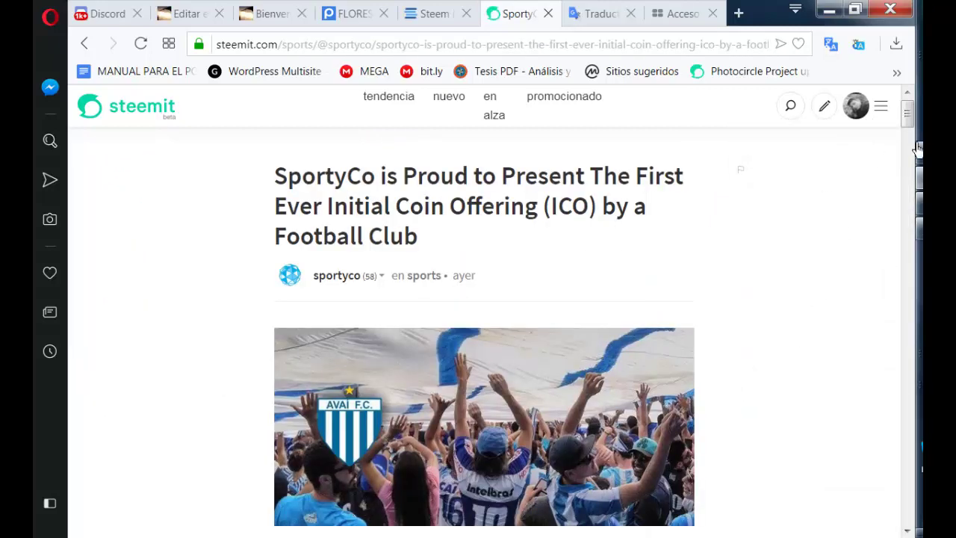
pyautogui.moveTo(919, 120); pyautogui.dragTo(917, 174)
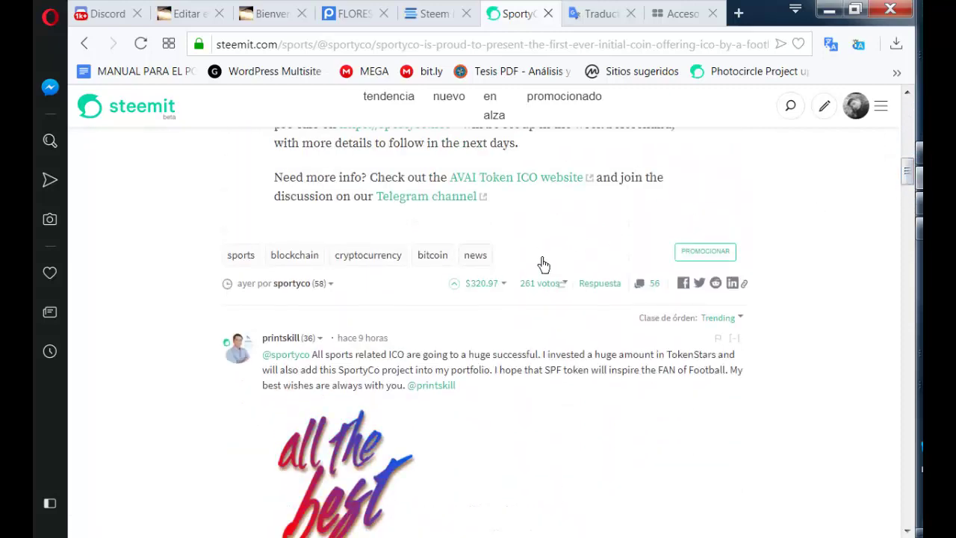
pyautogui.moveTo(542, 264); pyautogui.dragTo(234, 265)
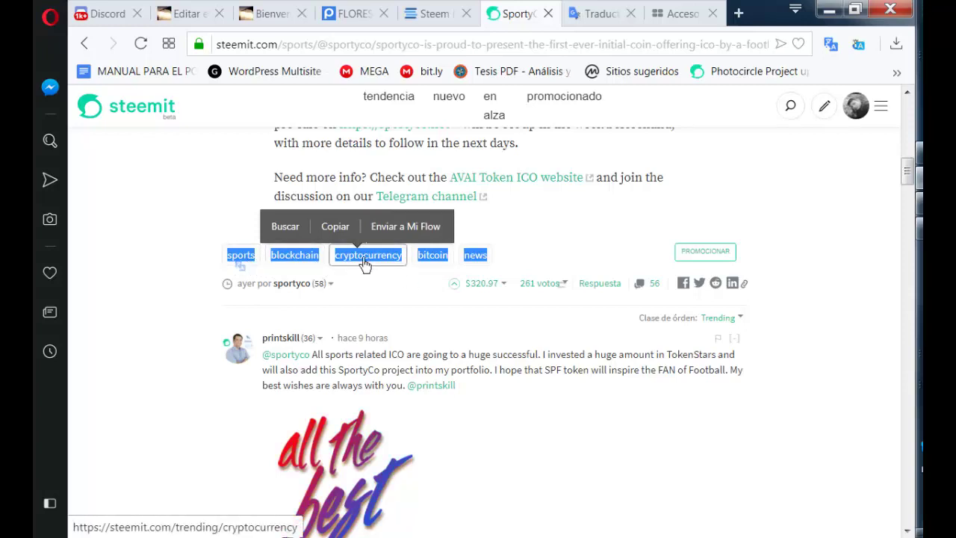
pyautogui.click(877, 245)
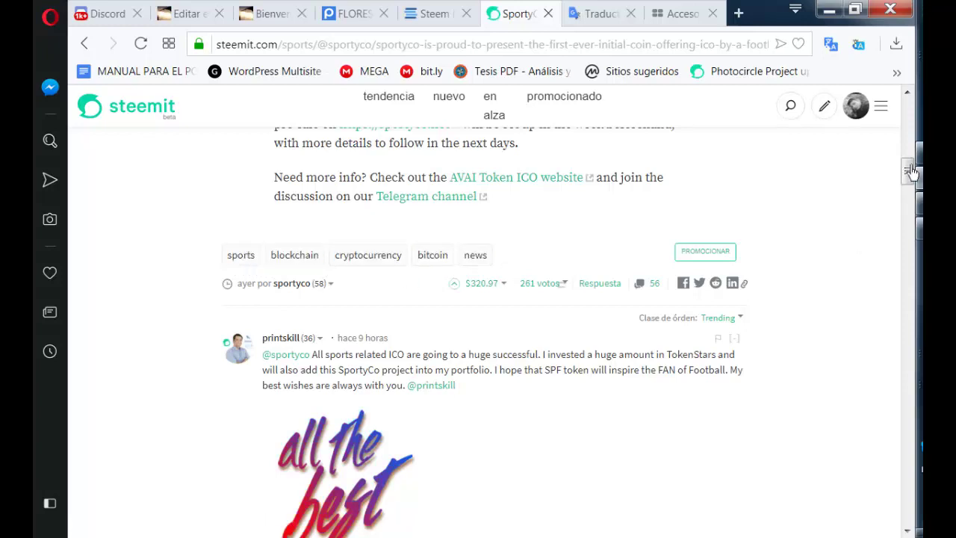
pyautogui.moveTo(908, 172); pyautogui.dragTo(917, 113)
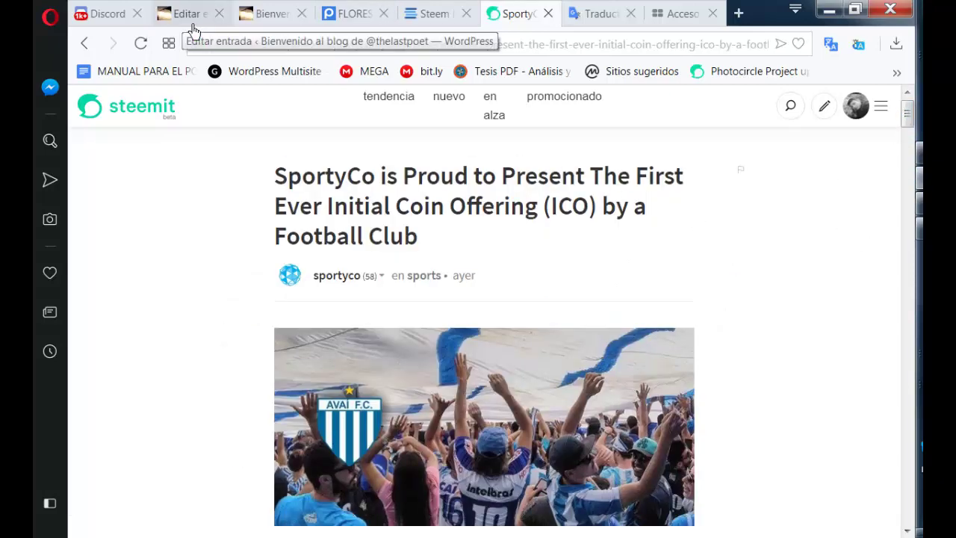
pyautogui.click(867, 114)
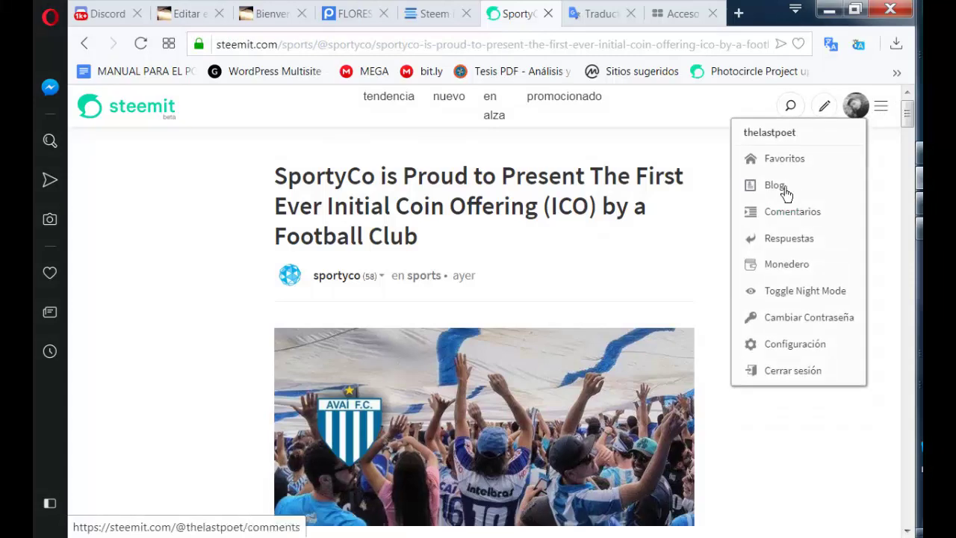
pyautogui.click(780, 188)
# Return to the WordPress entry and add the flowers and steempress tags from the most used tags
pyautogui.click(189, 17)
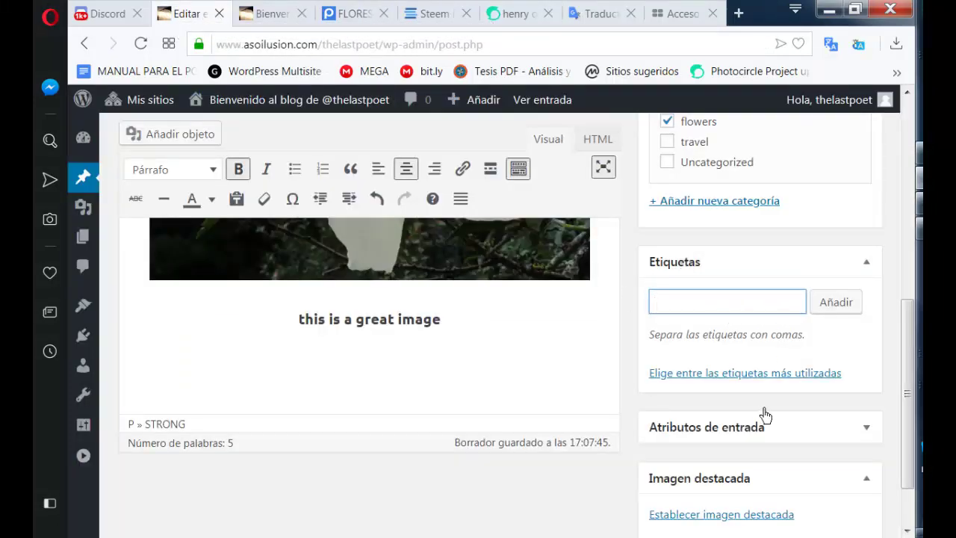
pyautogui.click(717, 379)
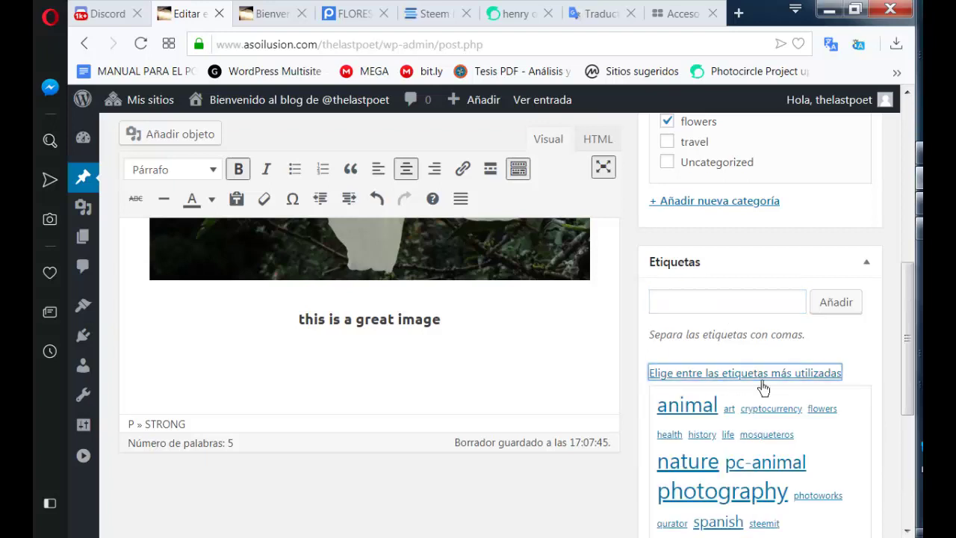
pyautogui.click(824, 410)
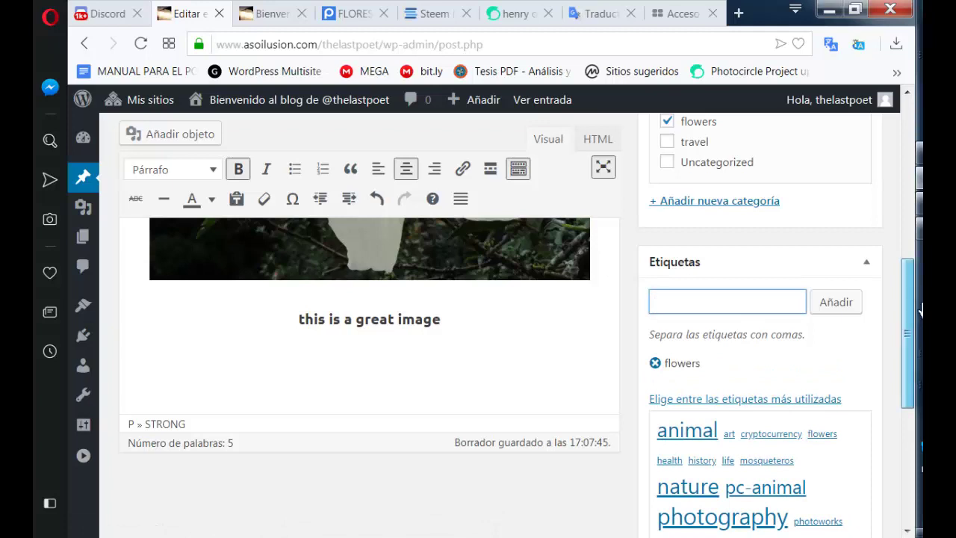
pyautogui.scroll(-2, 918, 308)
pyautogui.scroll(-2, 521, 320)
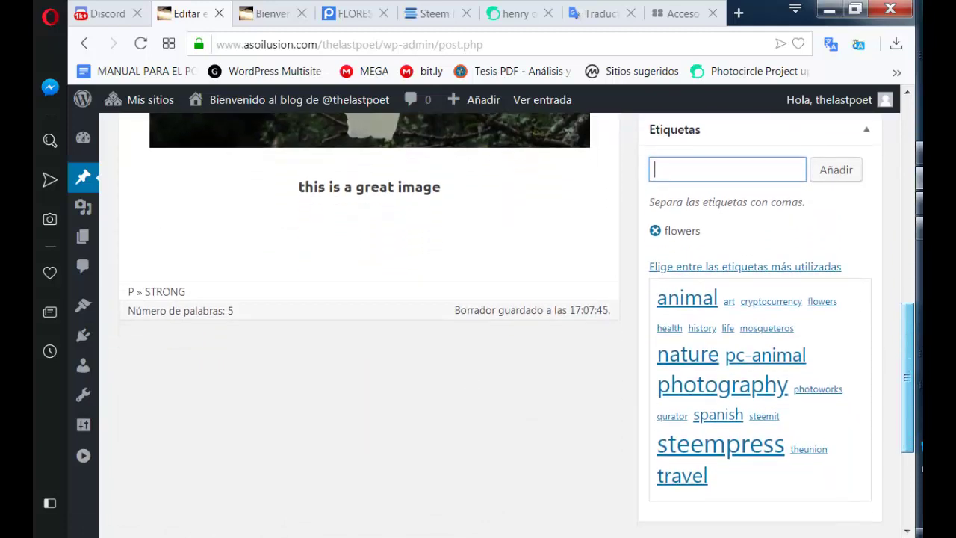
pyautogui.click(737, 455)
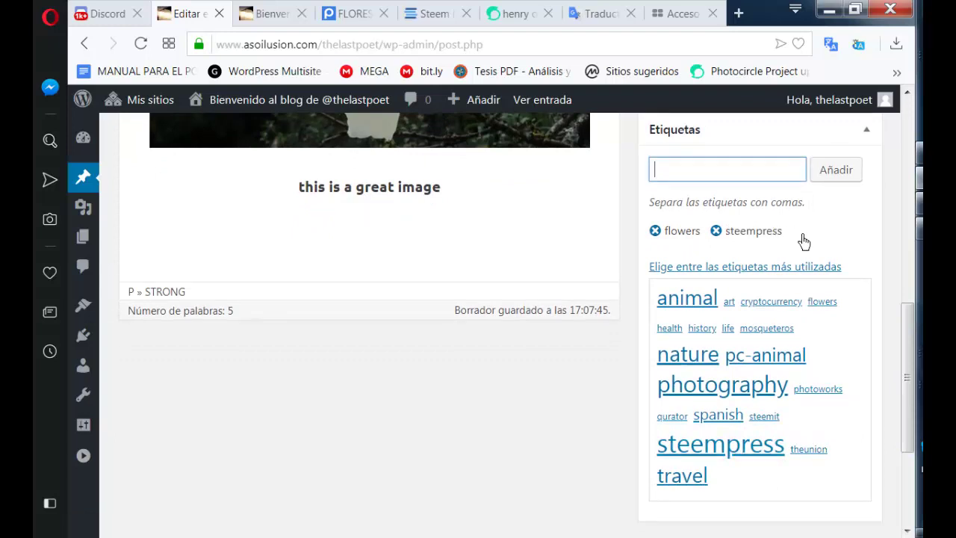
pyautogui.moveTo(799, 245)
pyautogui.mouseDown()
pyautogui.moveTo(754, 243)
pyautogui.moveTo(784, 245)
pyautogui.mouseUp()
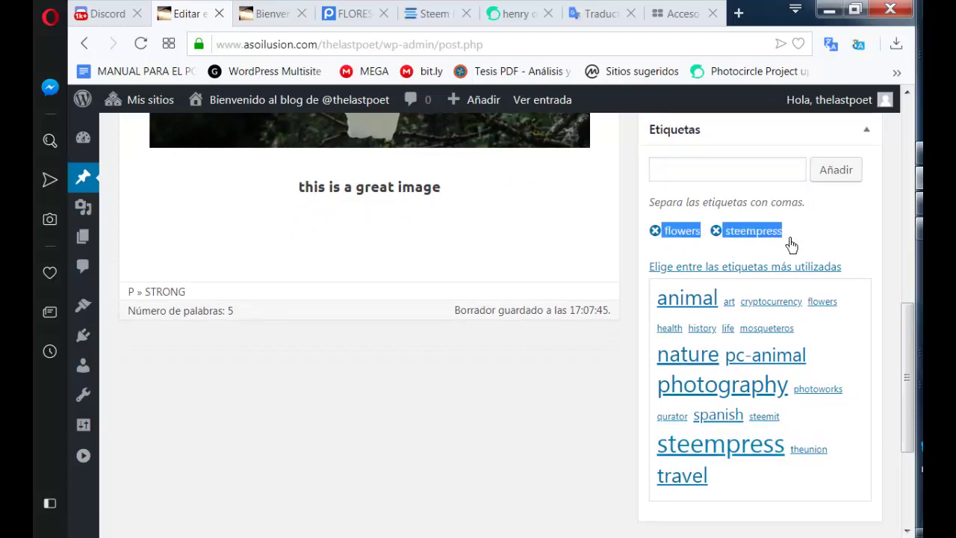
# Look through the posts on the Steemit blog page and view the latest entries on the WordPress blog
pyautogui.click(530, 16)
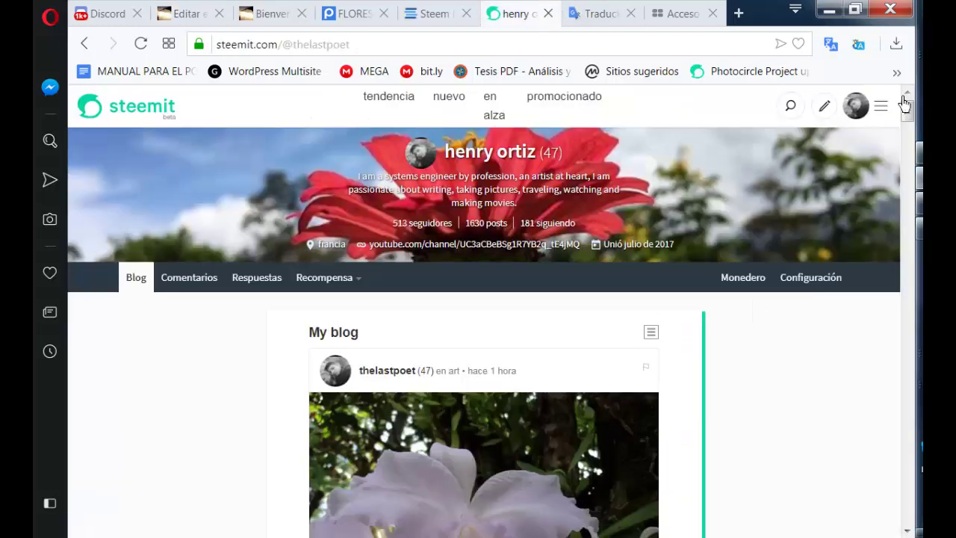
pyautogui.moveTo(905, 106); pyautogui.dragTo(919, 224)
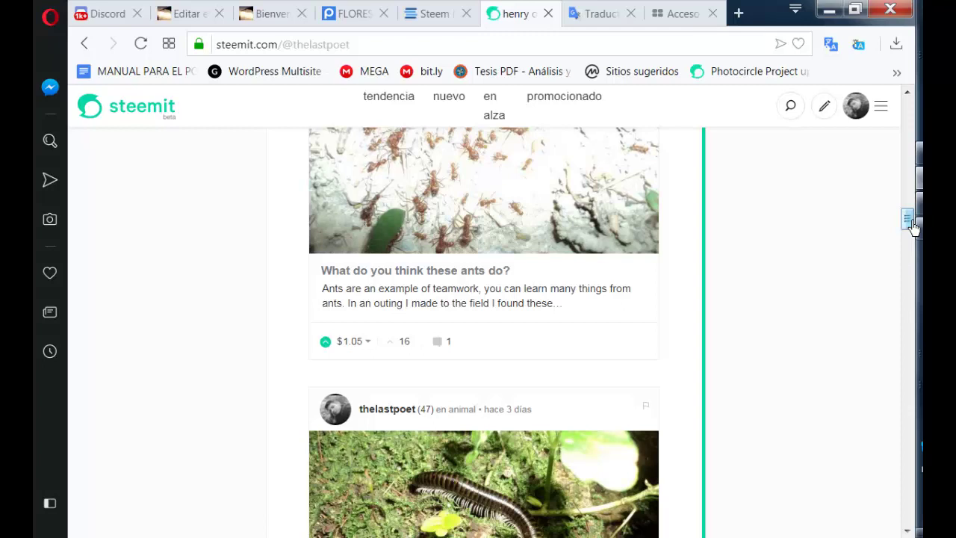
pyautogui.moveTo(911, 224)
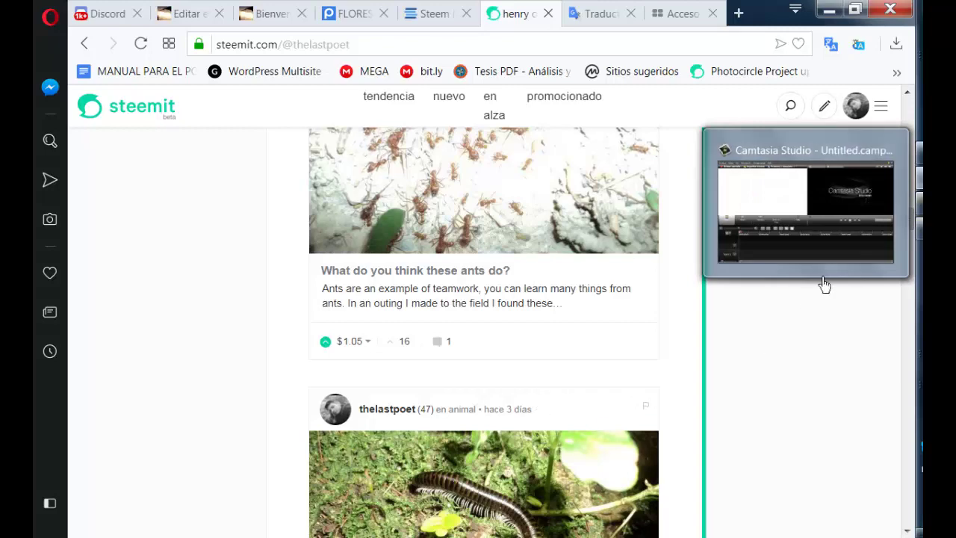
pyautogui.moveTo(907, 218); pyautogui.dragTo(909, 103)
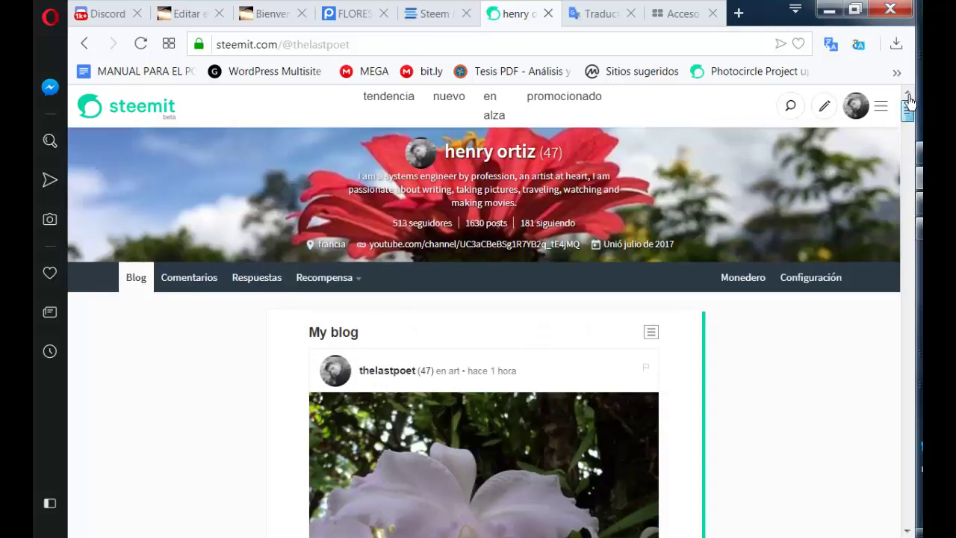
pyautogui.click(281, 20)
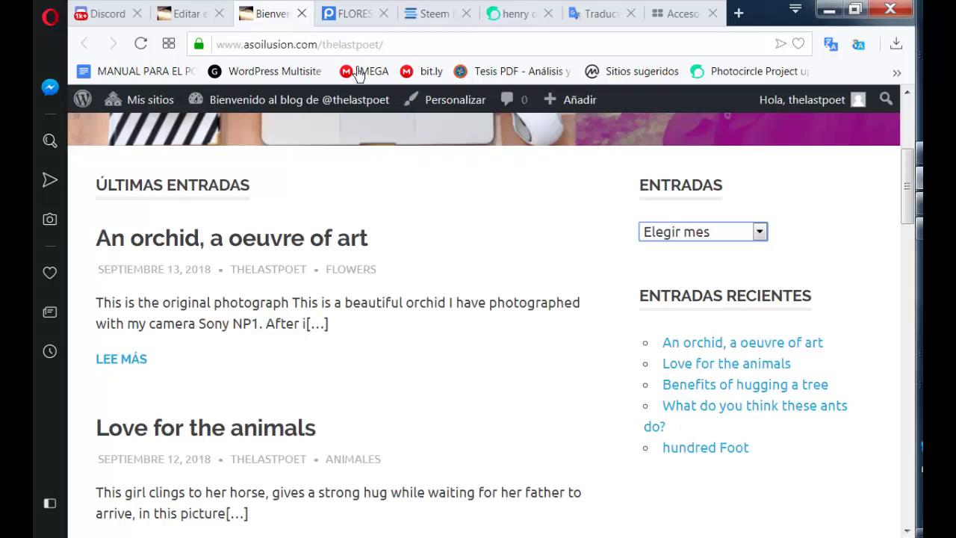
# Return to the WordPress entry and add the most used tags photography, photoworks and nature
pyautogui.click(187, 13)
pyautogui.click(757, 171)
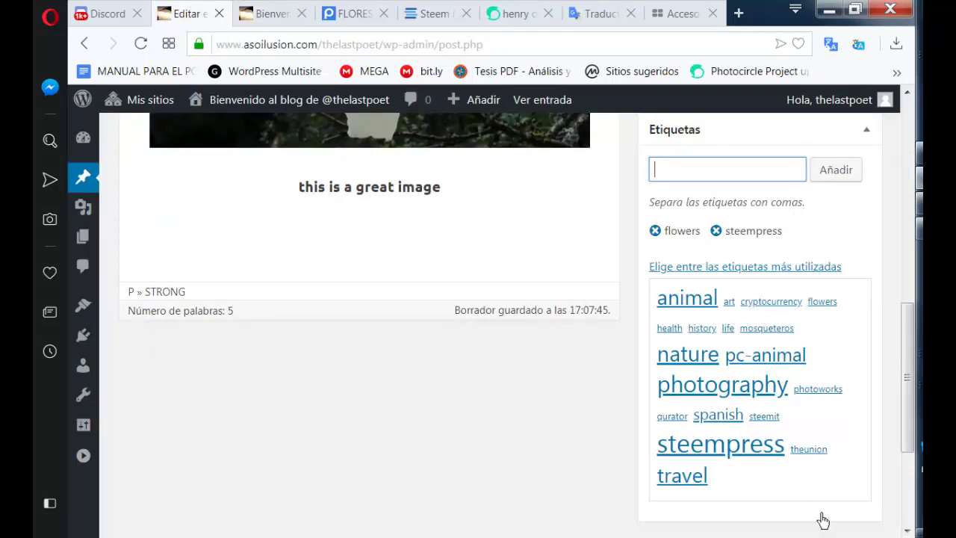
pyautogui.click(690, 399)
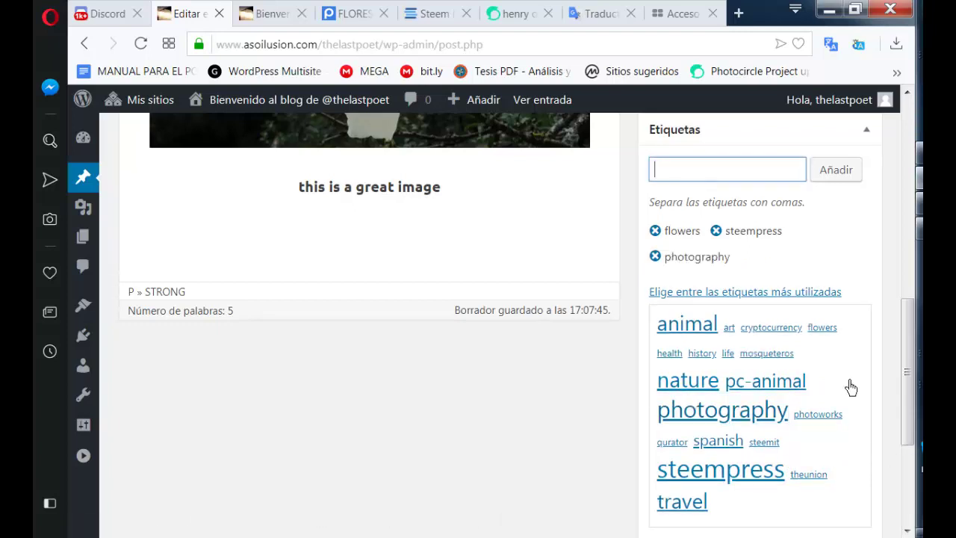
pyautogui.click(829, 420)
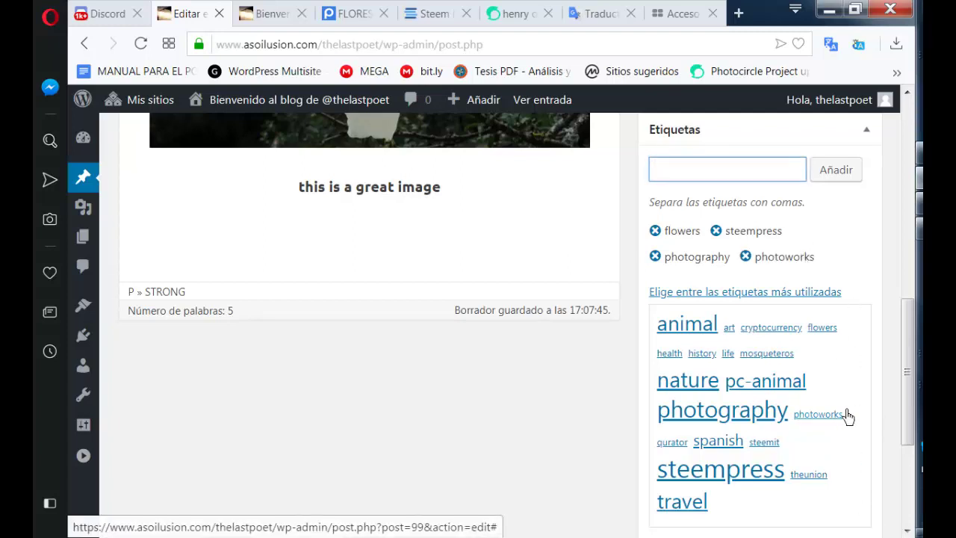
pyautogui.click(706, 384)
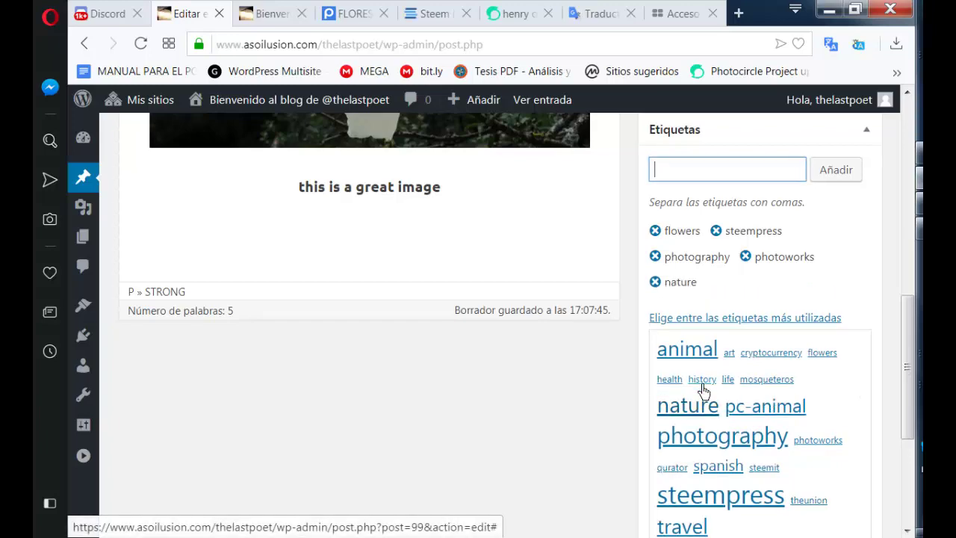
# Set the entry's publication date to September 15, 2018 at 15:03, dismissing the Windows color scheme message
pyautogui.moveTo(902, 374); pyautogui.dragTo(906, 451)
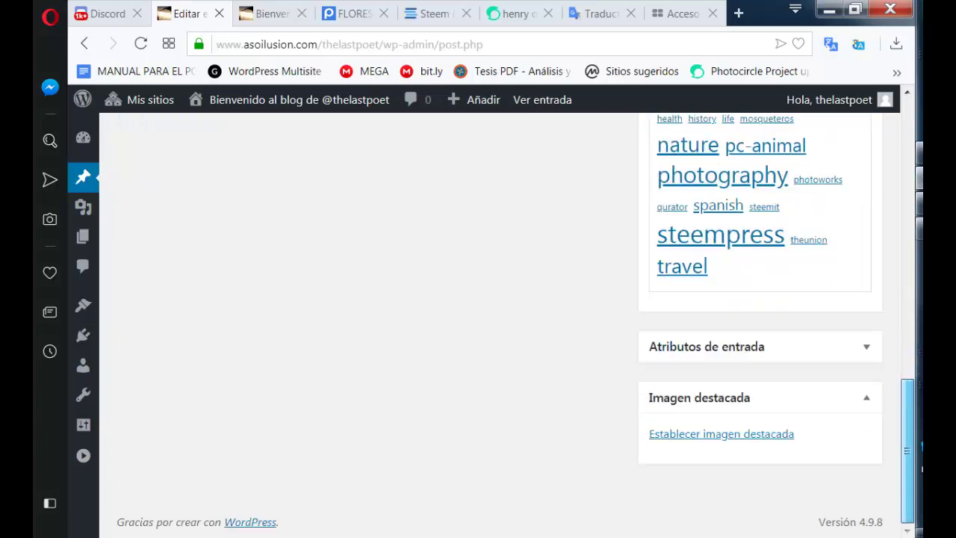
pyautogui.scroll(8, 519, 325)
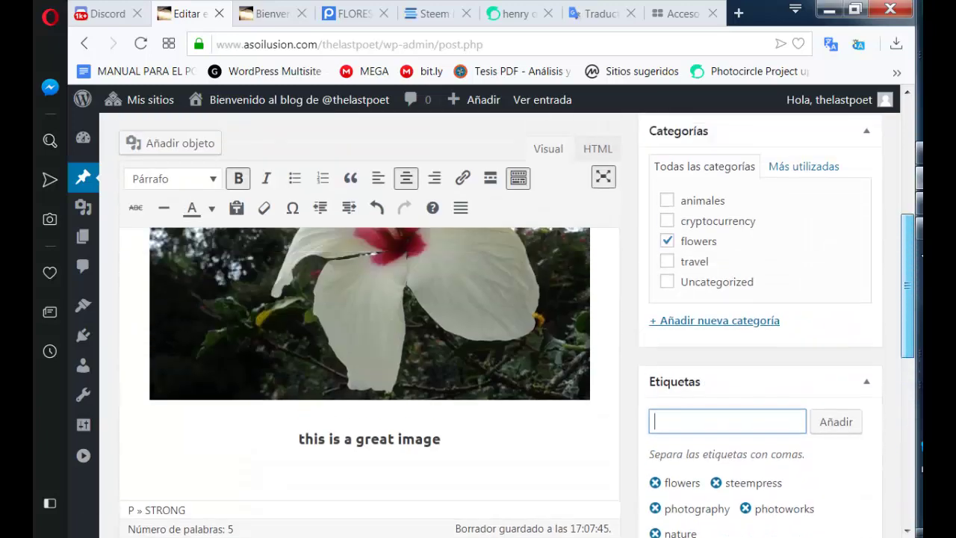
pyautogui.scroll(2, 500, 321)
pyautogui.scroll(3, 500, 321)
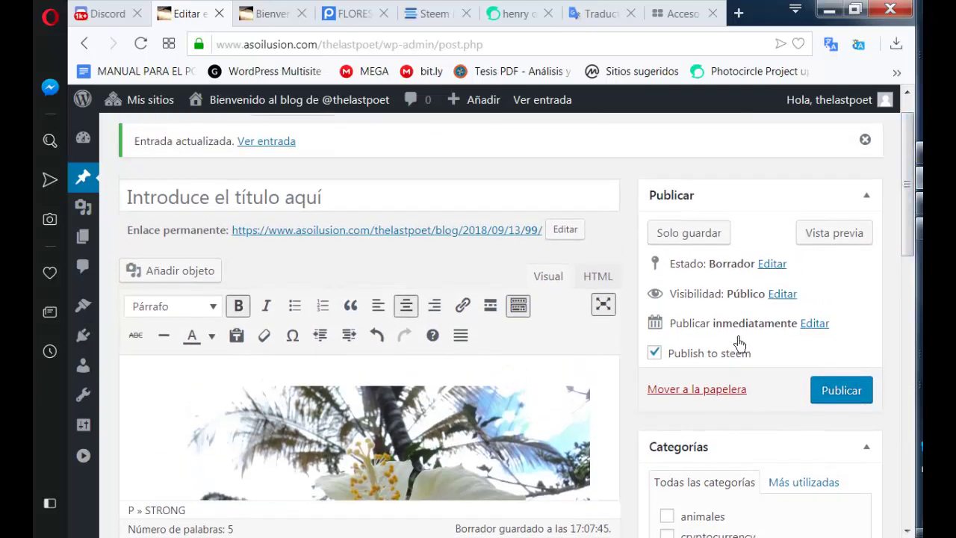
pyautogui.click(827, 336)
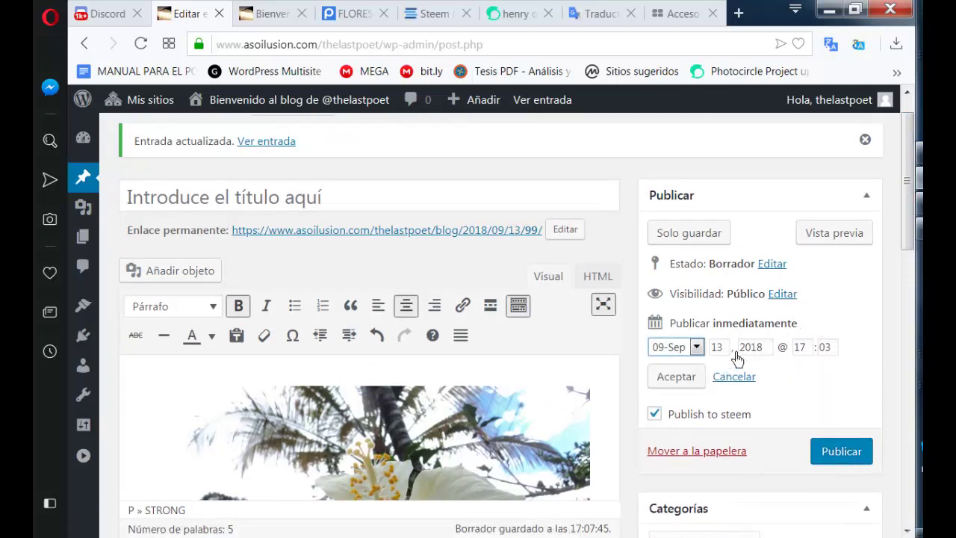
pyautogui.press('Tab')
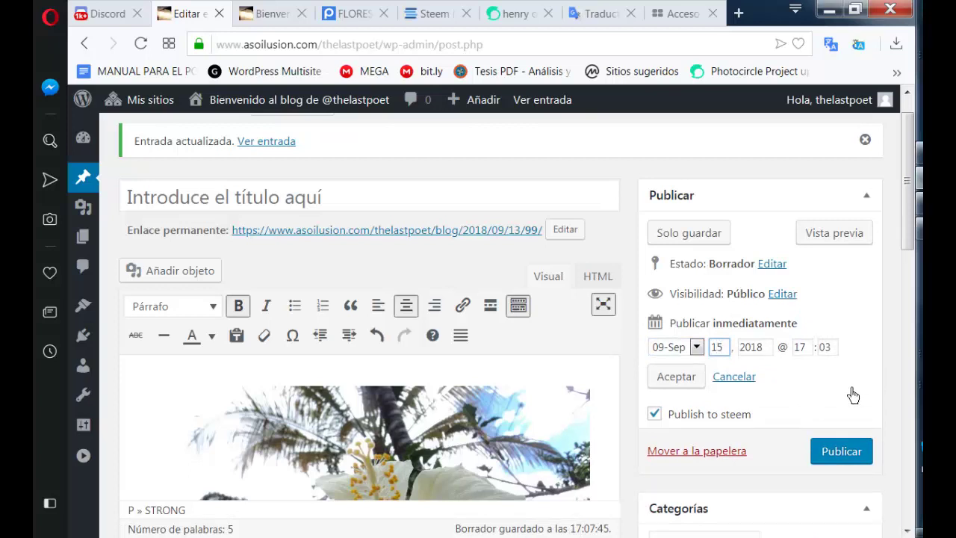
pyautogui.click(811, 351)
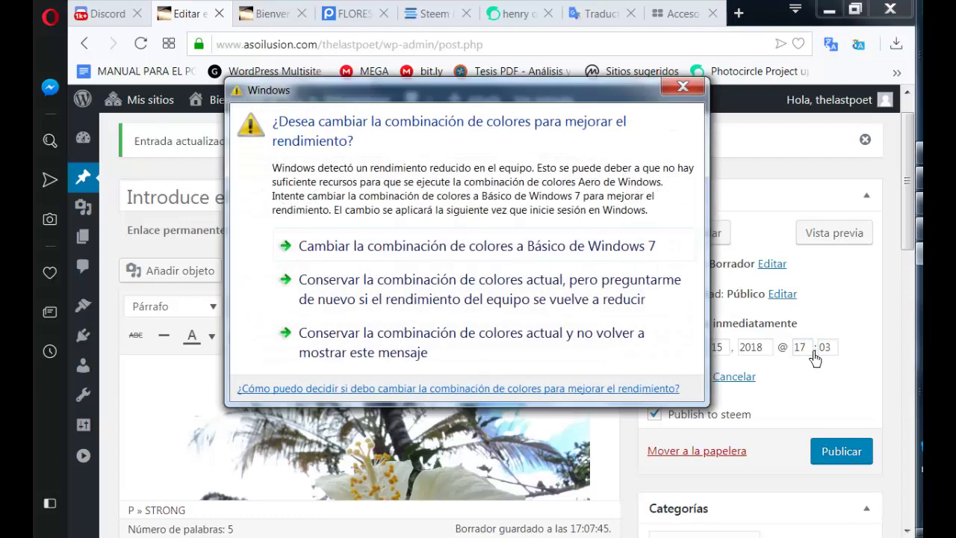
pyautogui.click(687, 88)
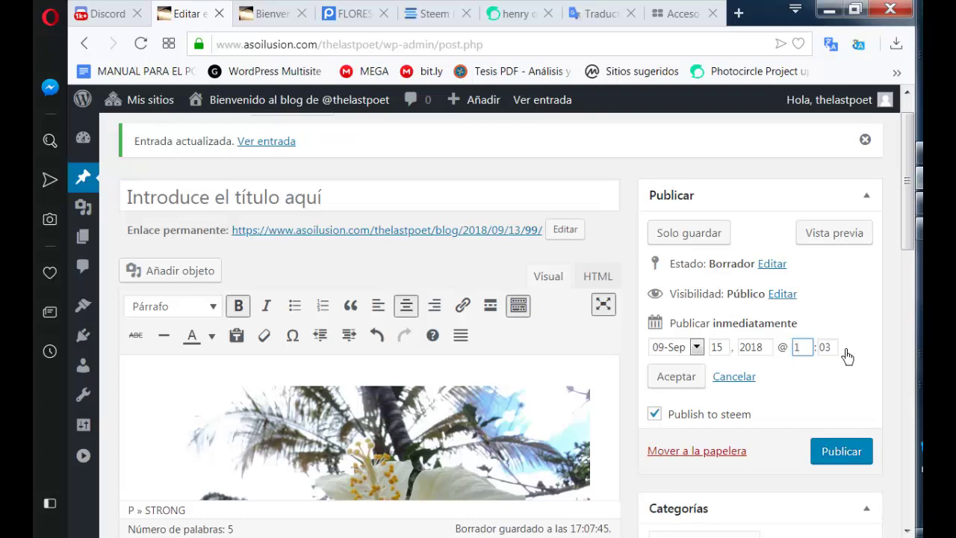
pyautogui.press('Tab')
pyautogui.scroll(-1, 919, 239)
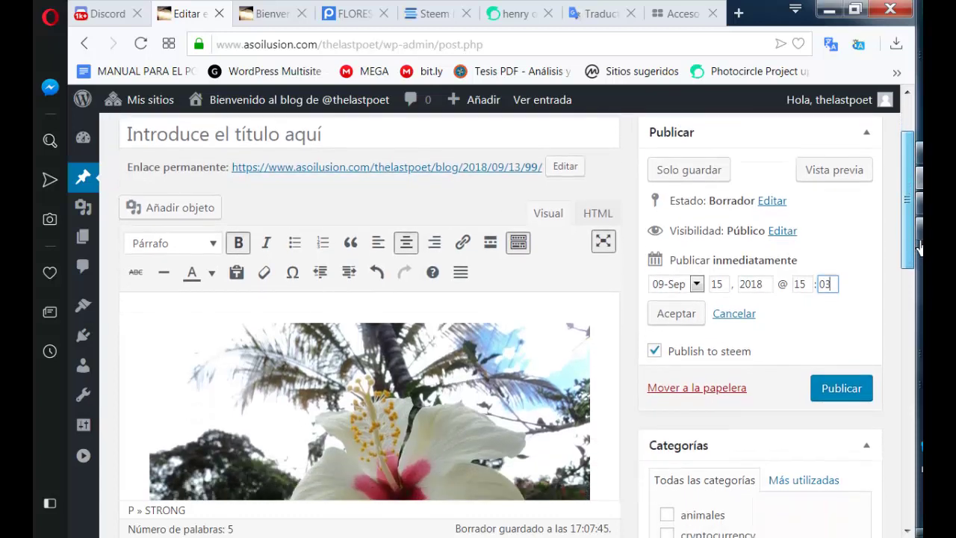
pyautogui.click(678, 317)
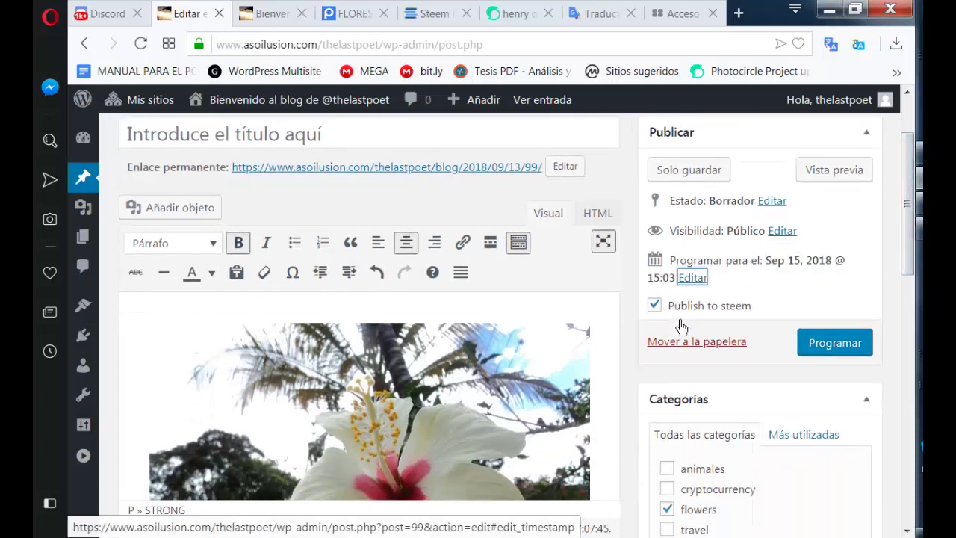
# Schedule the entry with the chosen date and open its preview in a new tab
pyautogui.click(834, 343)
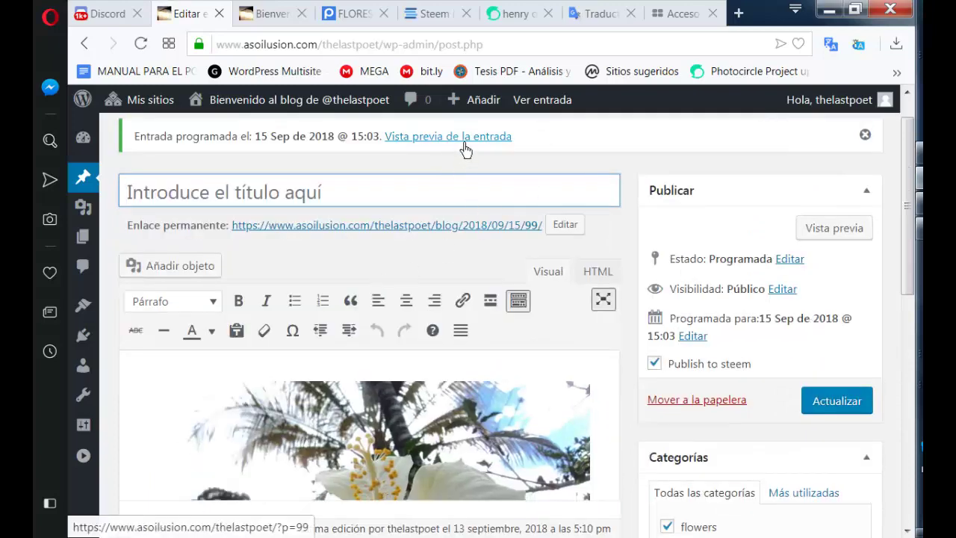
pyautogui.rightClick(465, 153)
pyautogui.click(507, 165)
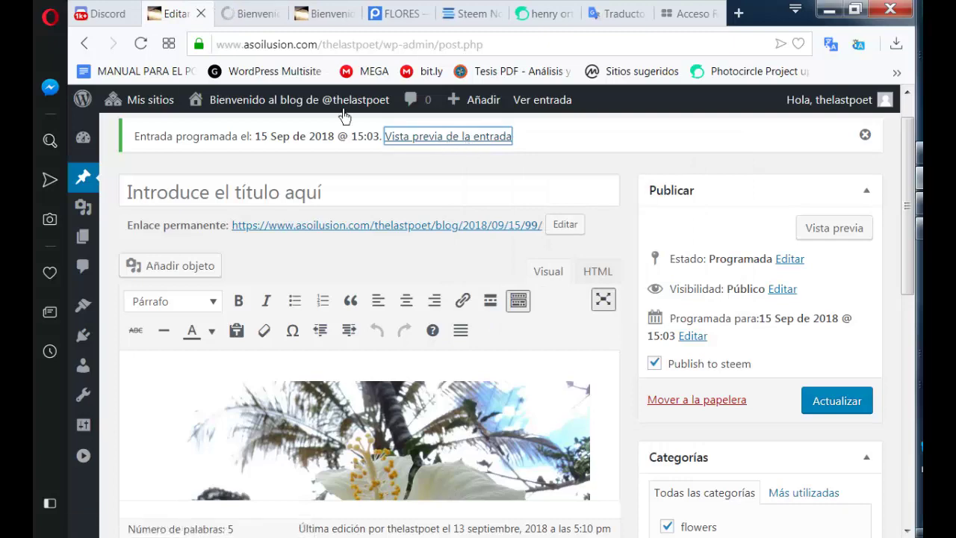
# Examine the scheduled entry's preview down to its flower picture, and switch to the Steemit blog page
pyautogui.click(273, 16)
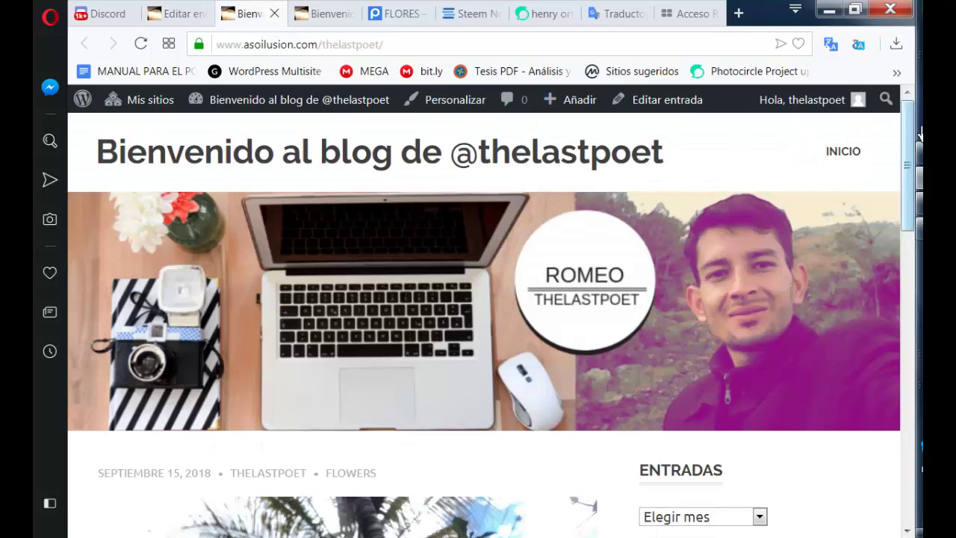
pyautogui.moveTo(917, 134); pyautogui.dragTo(912, 225)
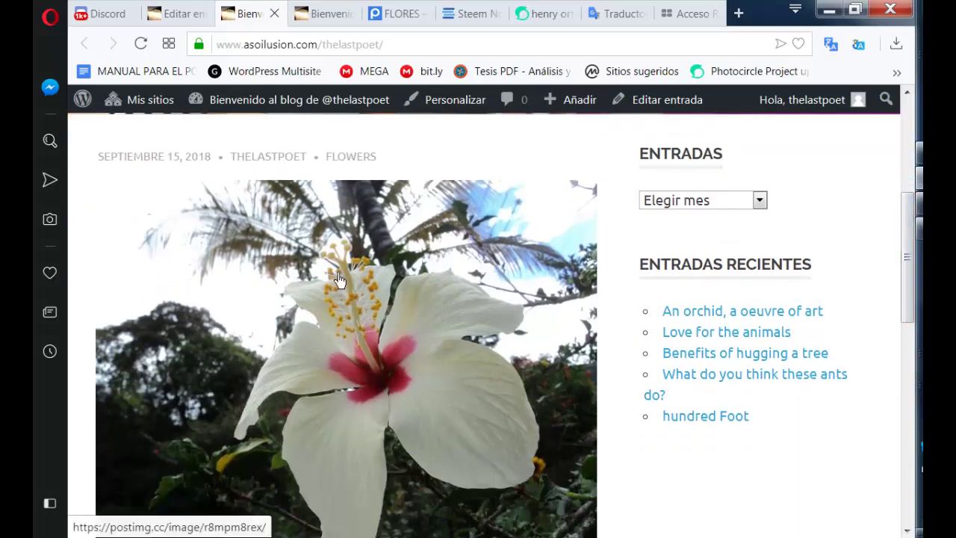
pyautogui.click(543, 16)
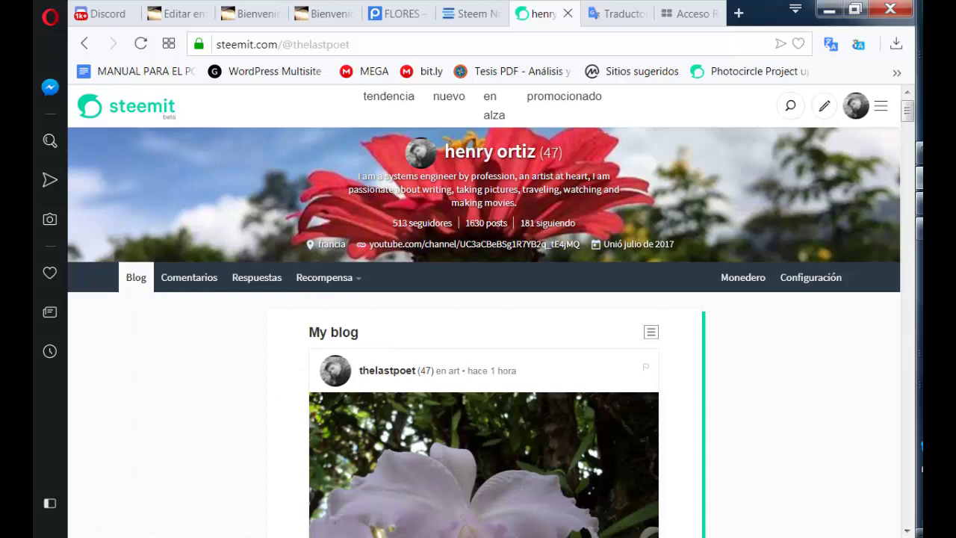
# Return to the WordPress entry editor and review the scheduled date, the Publish to steem option and the categories
pyautogui.click(175, 19)
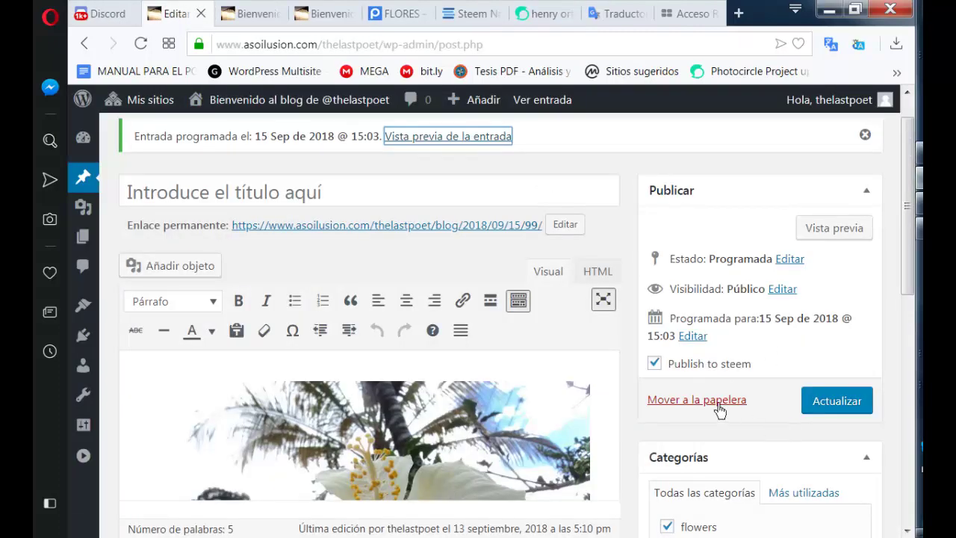
pyautogui.moveTo(760, 372); pyautogui.dragTo(683, 369)
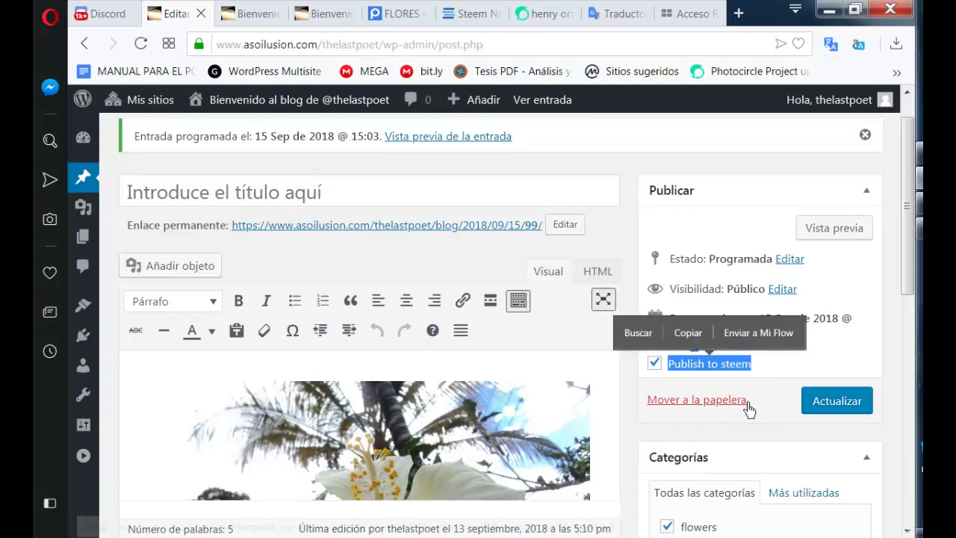
pyautogui.click(763, 380)
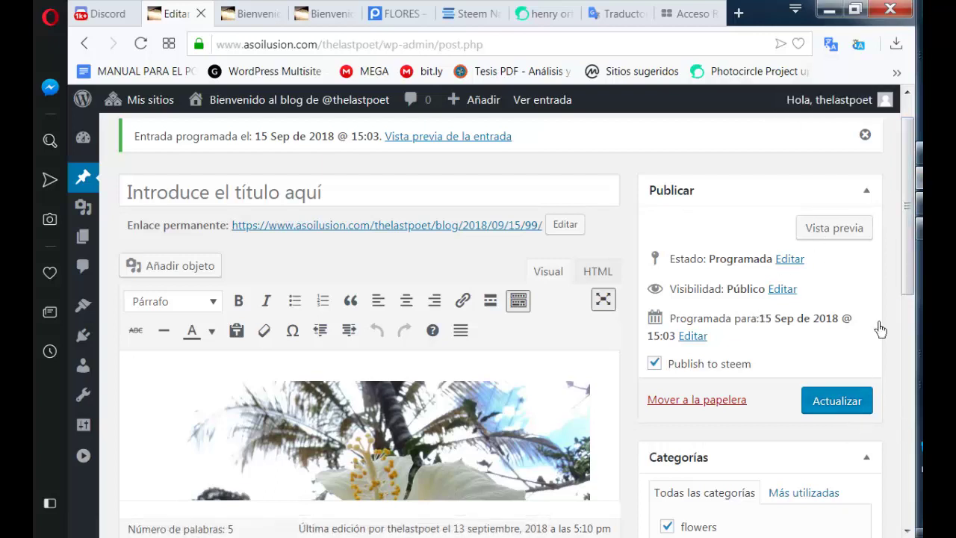
pyautogui.scroll(-1, 918, 229)
pyautogui.scroll(-4, 918, 224)
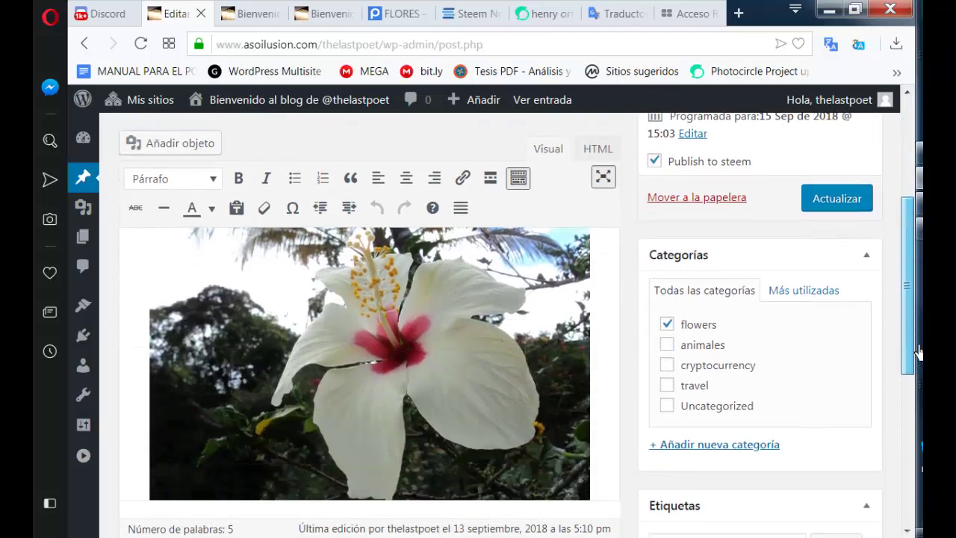
pyautogui.scroll(5, 919, 216)
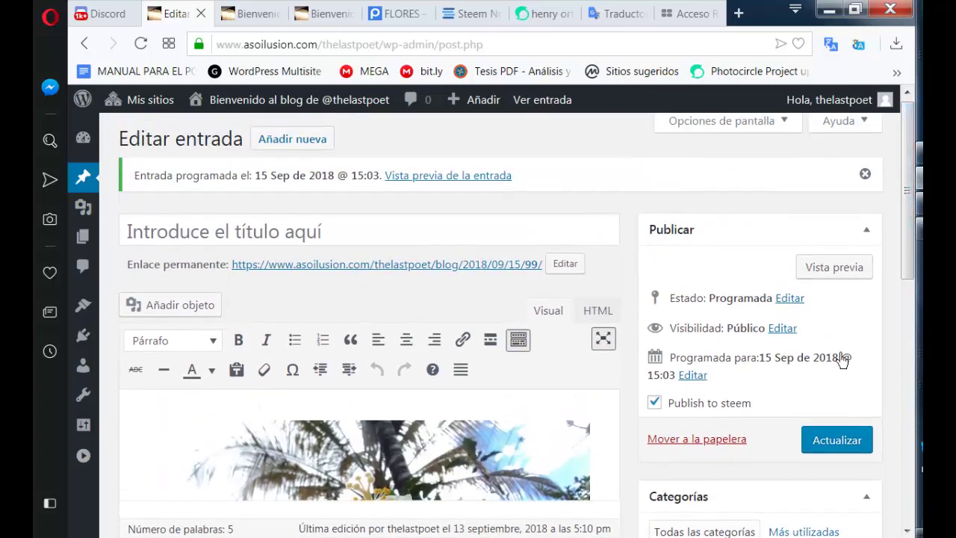
# Check the account name in the Steemit blog's address and look at the post "An orchid, a oeuvre of art"
pyautogui.click(559, 15)
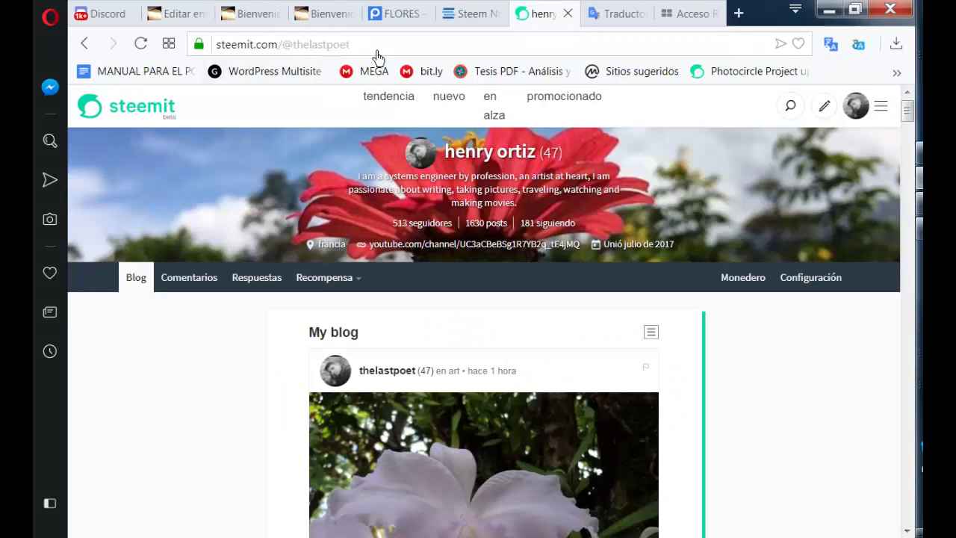
pyautogui.moveTo(352, 45); pyautogui.dragTo(294, 45)
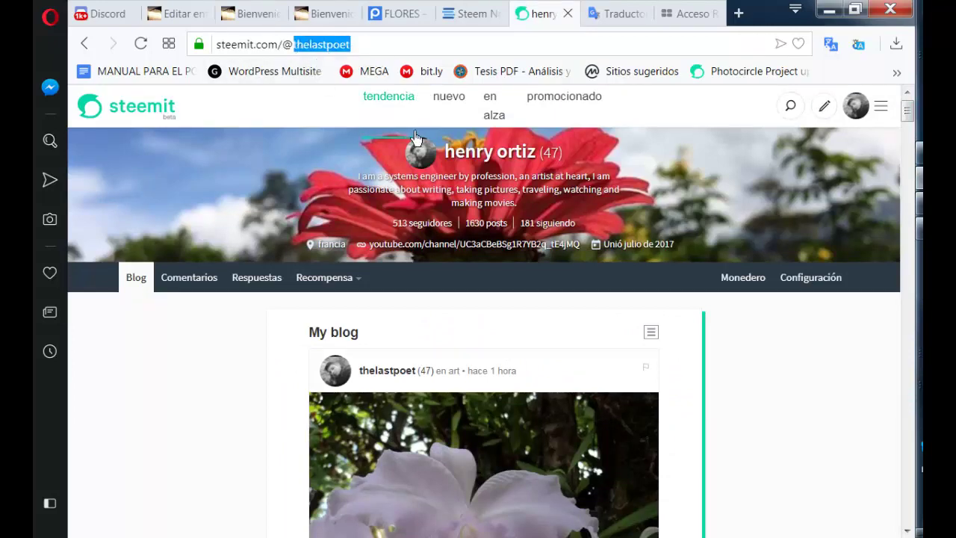
pyautogui.scroll(-1, 918, 137)
pyautogui.scroll(-6, 918, 137)
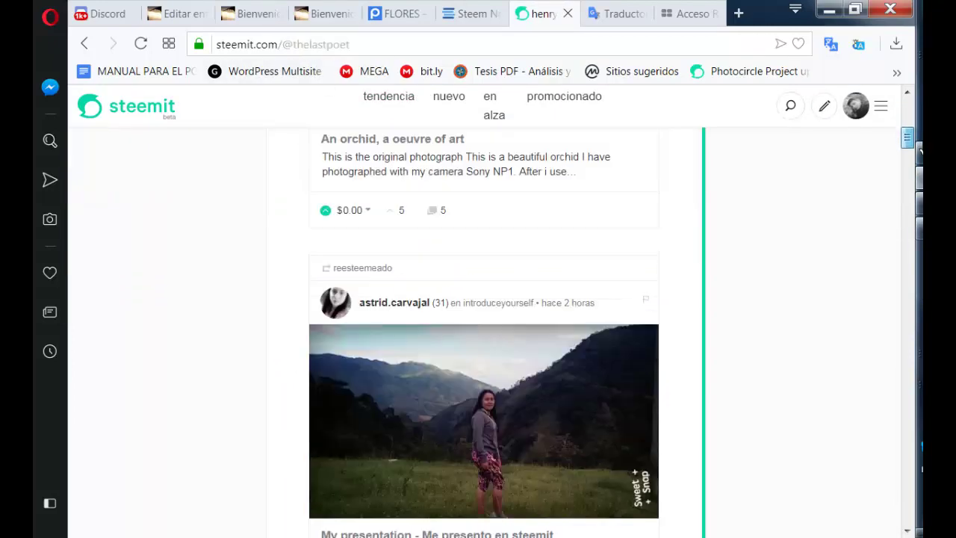
pyautogui.scroll(3, 918, 137)
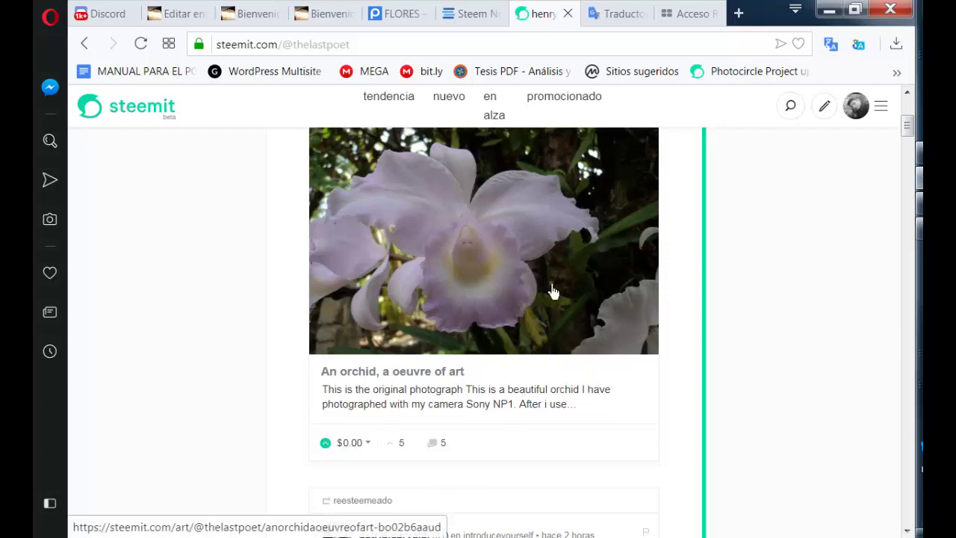
# Compare the WordPress blog's latest entries and the scheduled entry's preview with the newest post on the Steemit blog
pyautogui.click(329, 13)
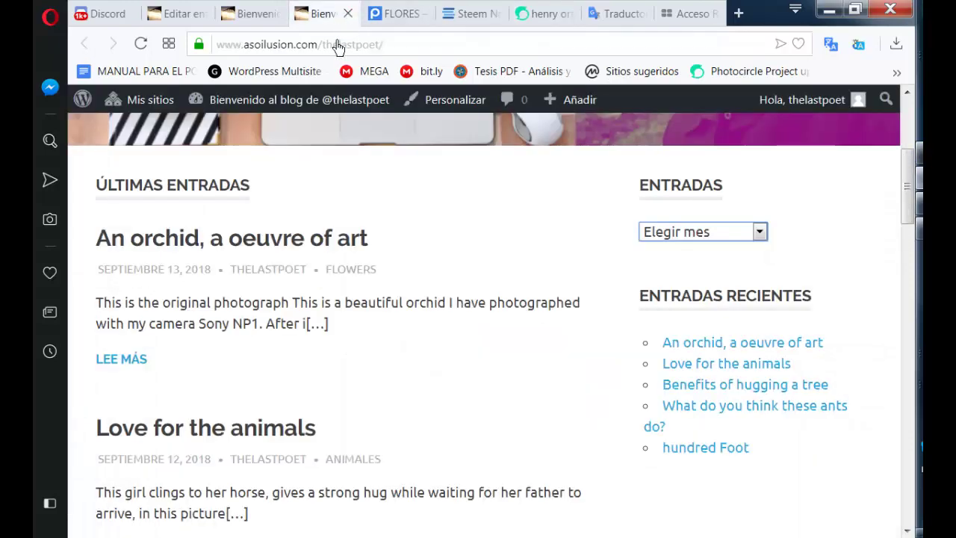
pyautogui.click(252, 13)
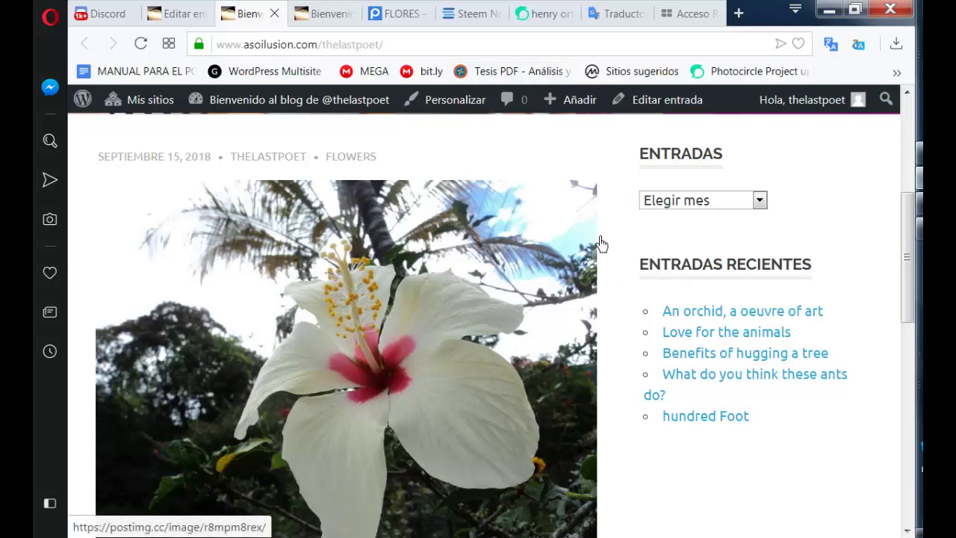
pyautogui.moveTo(571, 100)
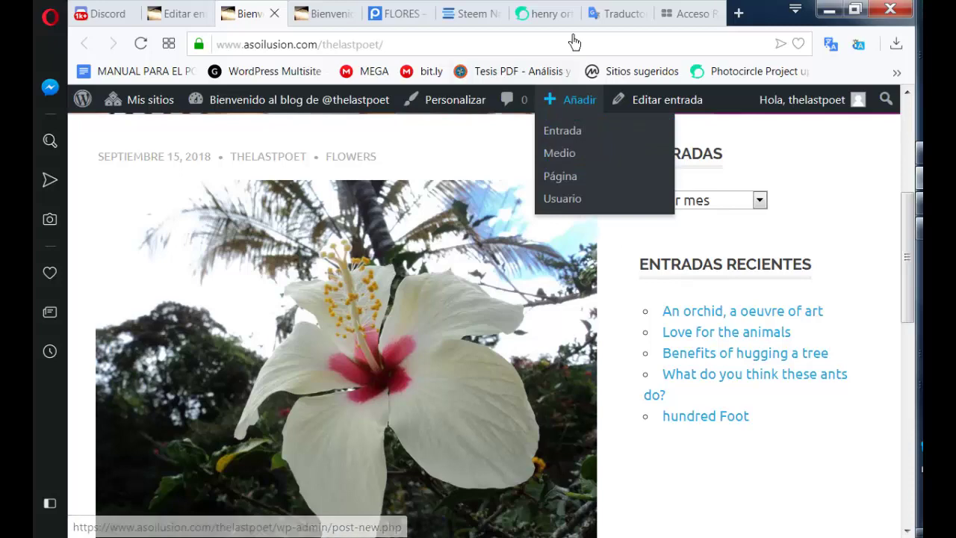
pyautogui.click(547, 13)
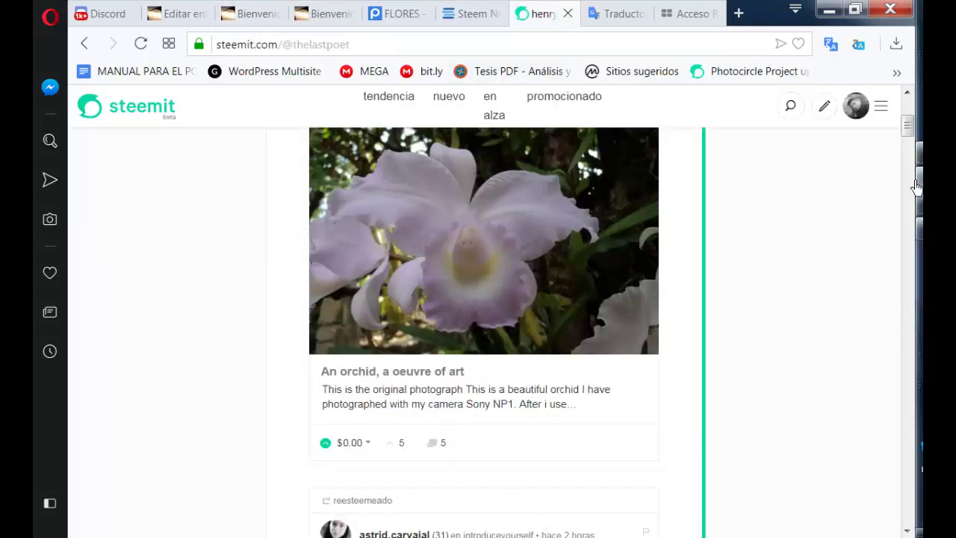
pyautogui.scroll(4, 916, 187)
pyautogui.scroll(-2, 823, 140)
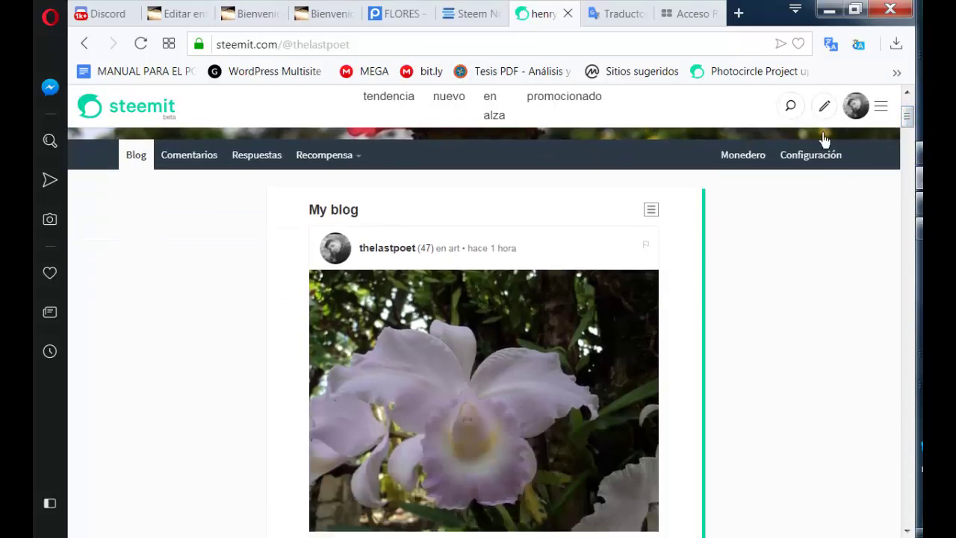